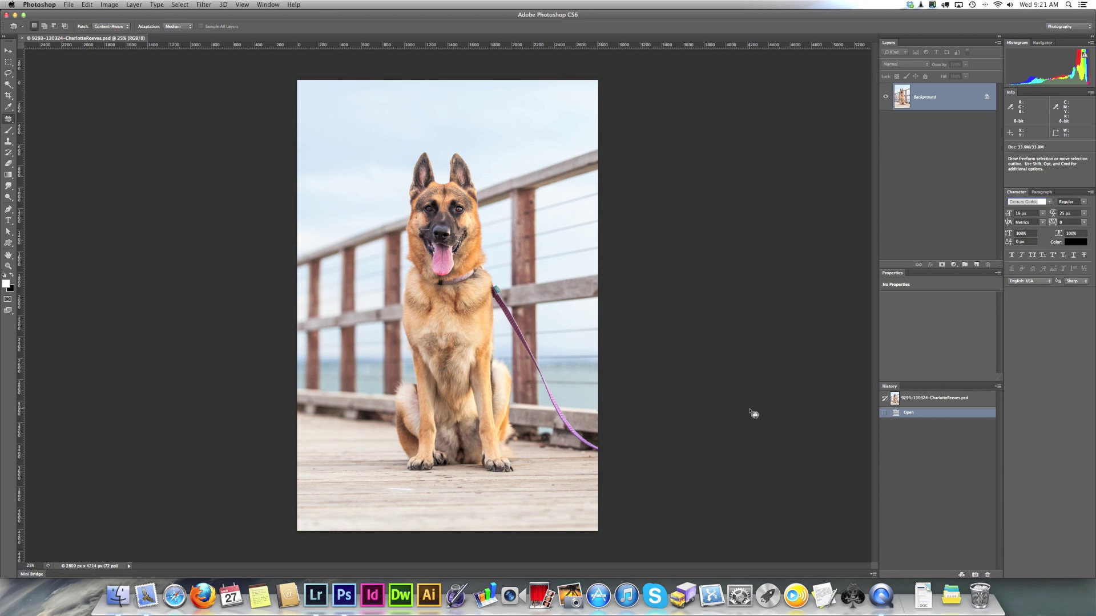
# Step: Try to remove the whole purple leash with one Patch tool selection, sampling the background beside it
pyautogui.press('super+space')
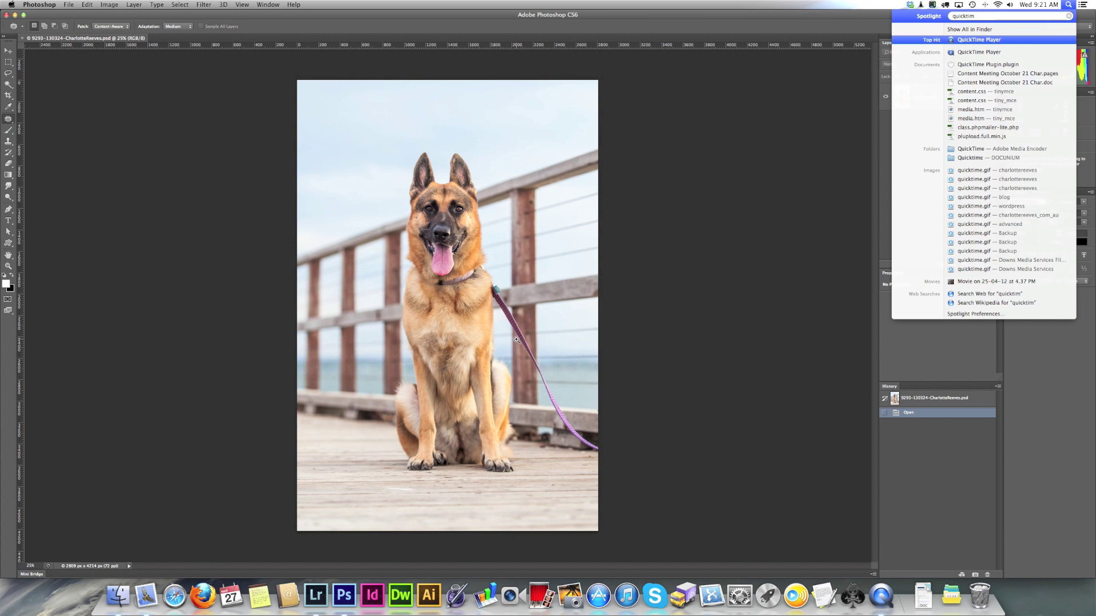
pyautogui.keyDown('super'); pyautogui.click(517, 349); pyautogui.keyUp('super')
pyautogui.keyDown('super'); pyautogui.click(540, 383); pyautogui.keyUp('super')
pyautogui.moveTo(550, 415); pyautogui.dragTo(452, 309)
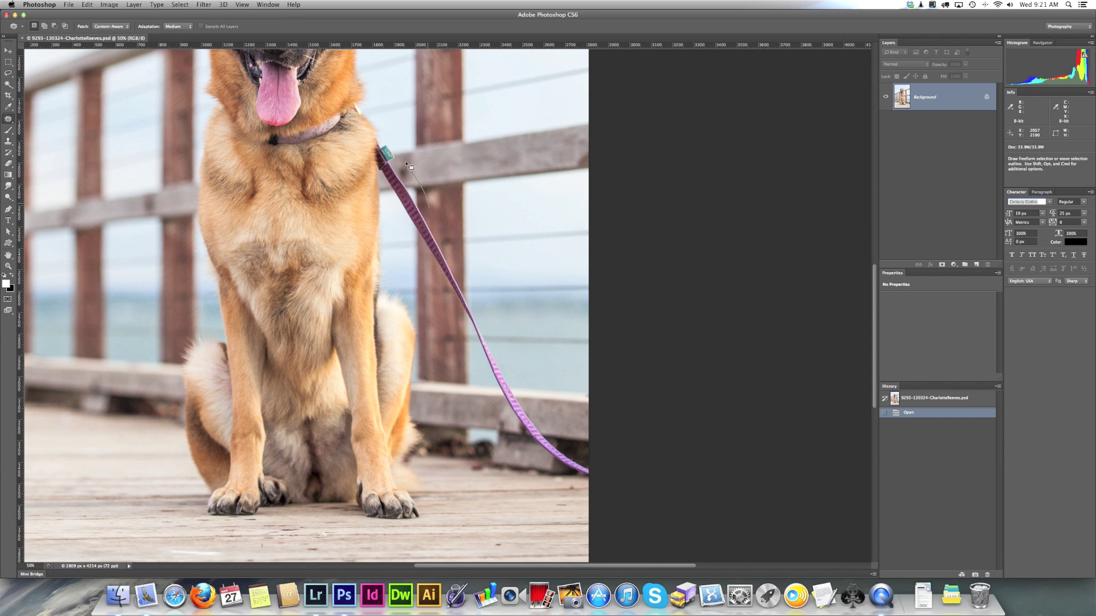
pyautogui.moveTo(429, 210)
pyautogui.mouseDown()
pyautogui.moveTo(392, 240)
pyautogui.moveTo(560, 517)
pyautogui.moveTo(545, 366)
pyautogui.moveTo(429, 211)
pyautogui.mouseUp()
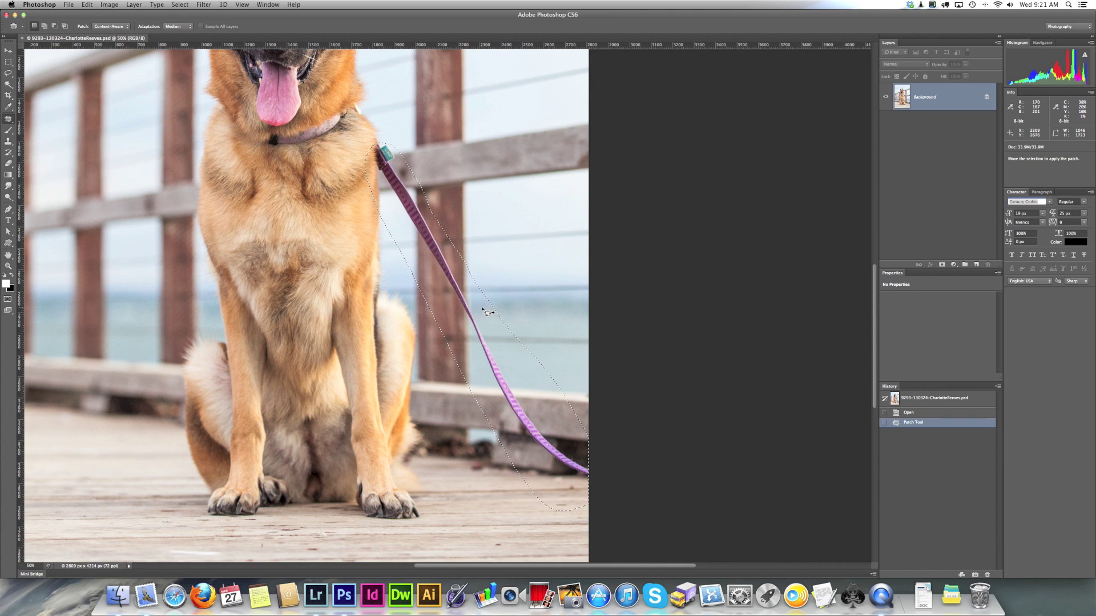
pyautogui.moveTo(482, 317); pyautogui.dragTo(548, 274)
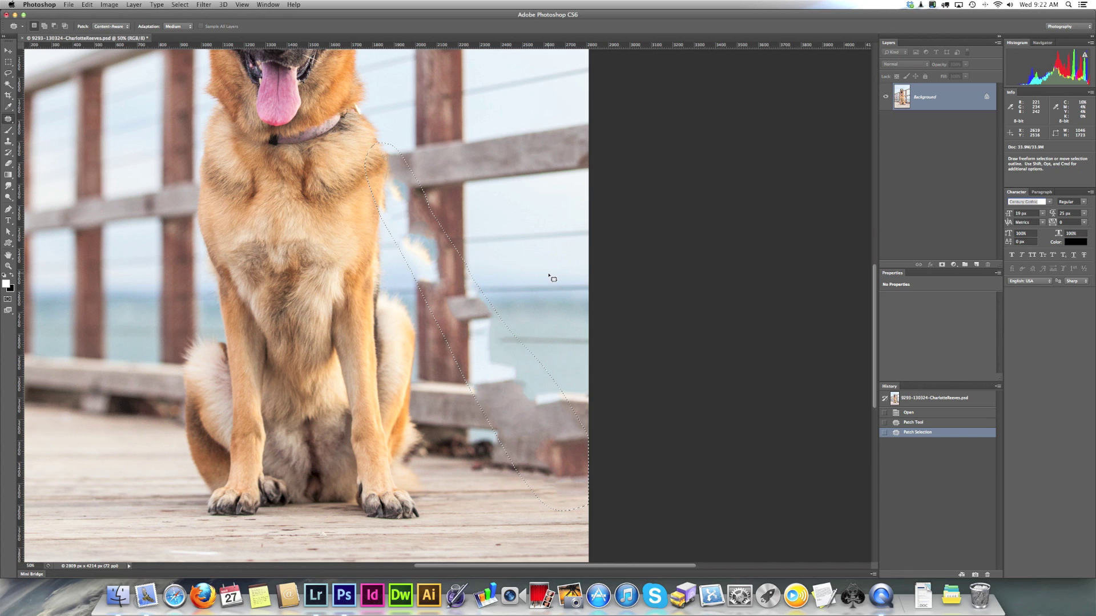
pyautogui.press('super+d')
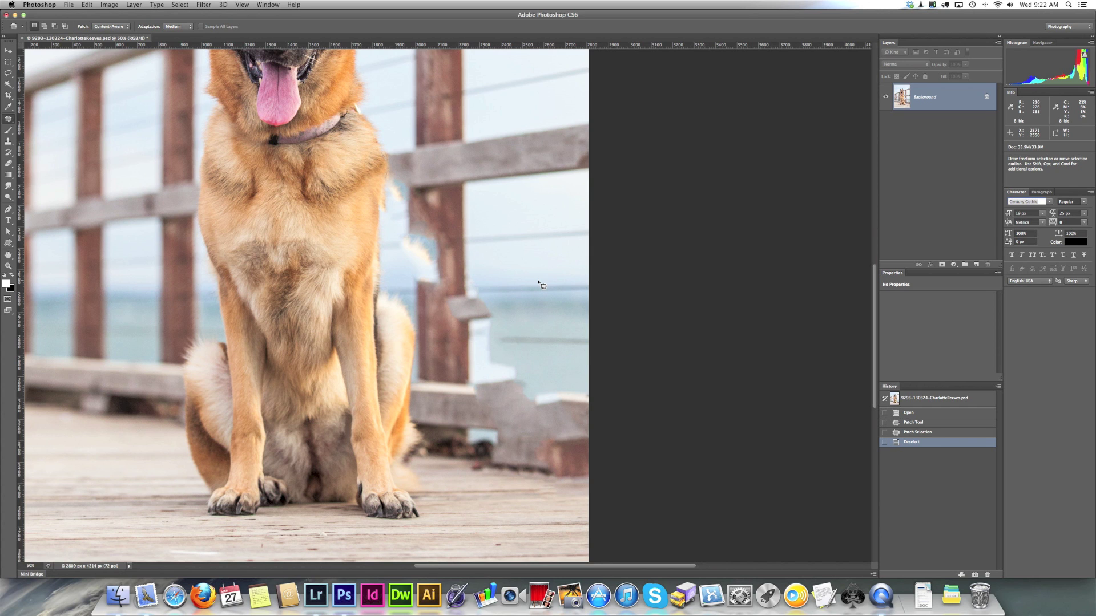
# Step: Undo the single large patch over the leash, back to the opened state of the photo
pyautogui.press('super+alt+z')
pyautogui.press('super+alt+z')
pyautogui.press('super+alt+z')
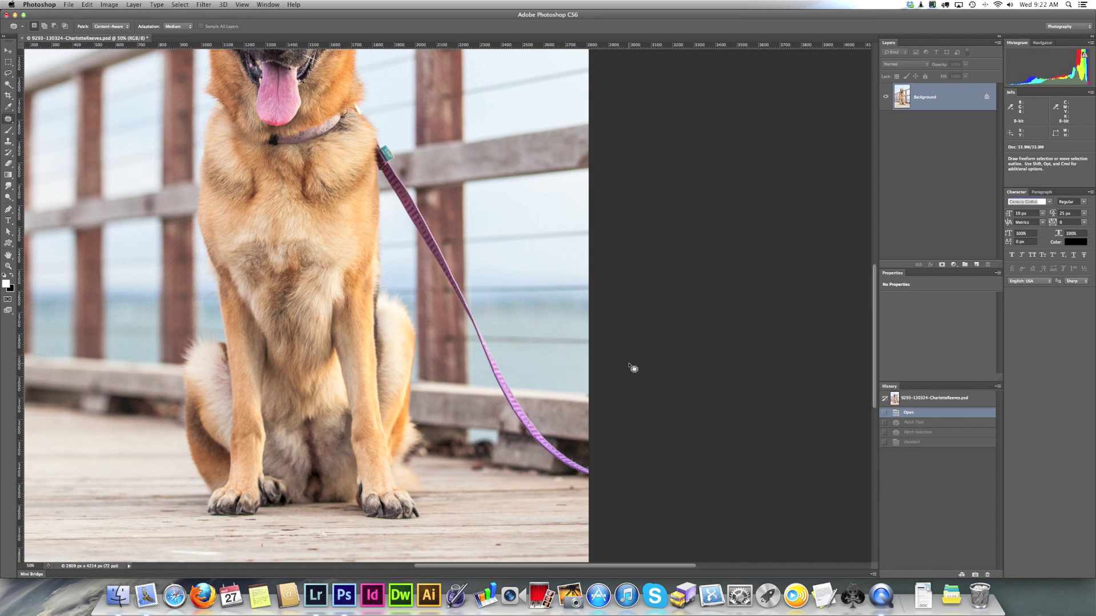
# Step: Patch out the lower end of the leash where it crosses the bottom fence rail, and clear the selection
pyautogui.press('super+space')
pyautogui.keyDown('super'); pyautogui.click(562, 388); pyautogui.keyUp('super')
pyautogui.moveTo(528, 413)
pyautogui.mouseDown()
pyautogui.moveTo(540, 349)
pyautogui.moveTo(505, 321)
pyautogui.moveTo(490, 324)
pyautogui.moveTo(540, 403)
pyautogui.moveTo(604, 443)
pyautogui.moveTo(615, 432)
pyautogui.moveTo(510, 333)
pyautogui.moveTo(473, 349)
pyautogui.moveTo(460, 334)
pyautogui.moveTo(458, 348)
pyautogui.moveTo(484, 347)
pyautogui.mouseUp()
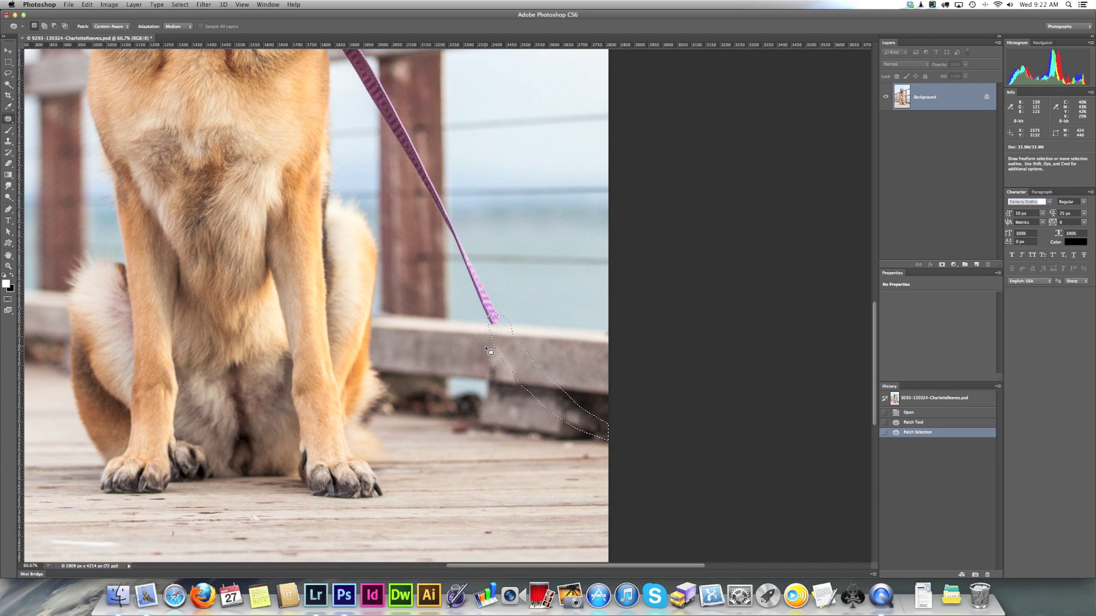
pyautogui.press('super+d')
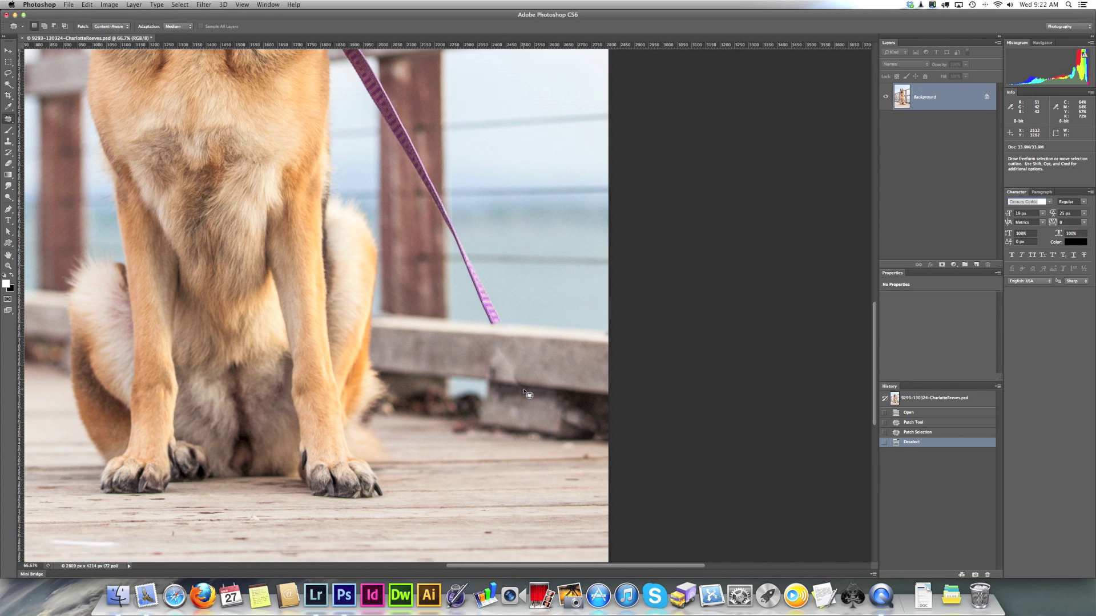
# Step: Patch out the leash section over the water between the bottom rail and the wooden post, and deselect
pyautogui.click(504, 340)
pyautogui.moveTo(443, 260); pyautogui.dragTo(567, 401)
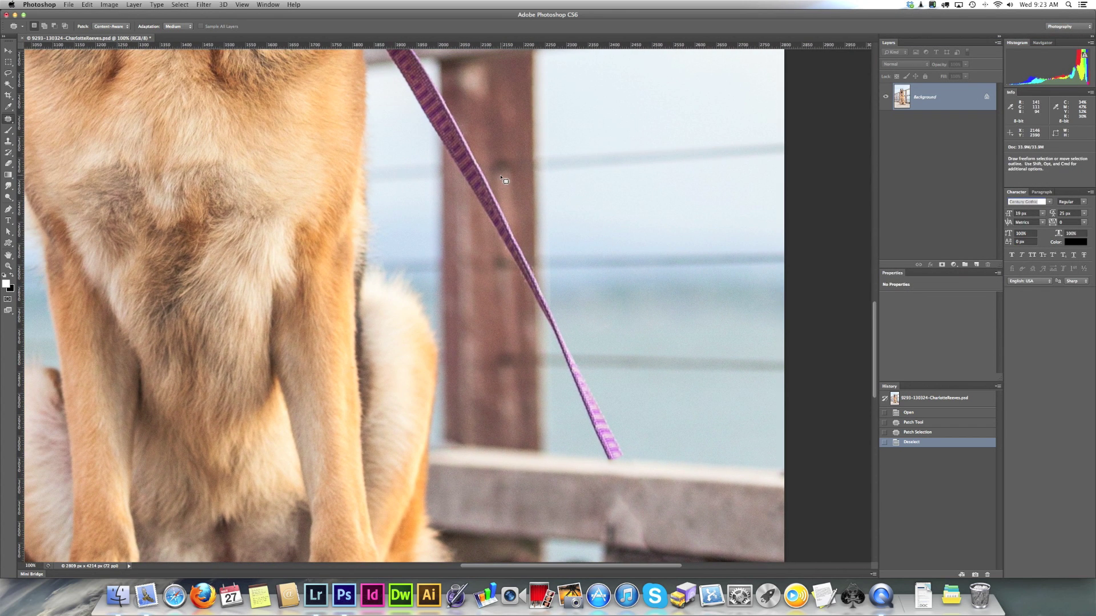
pyautogui.moveTo(555, 313)
pyautogui.mouseDown()
pyautogui.moveTo(531, 270)
pyautogui.moveTo(534, 317)
pyautogui.moveTo(616, 462)
pyautogui.moveTo(619, 429)
pyautogui.moveTo(554, 305)
pyautogui.moveTo(567, 239)
pyautogui.moveTo(563, 182)
pyautogui.moveTo(554, 182)
pyautogui.moveTo(548, 205)
pyautogui.moveTo(570, 298)
pyautogui.moveTo(553, 269)
pyautogui.mouseUp()
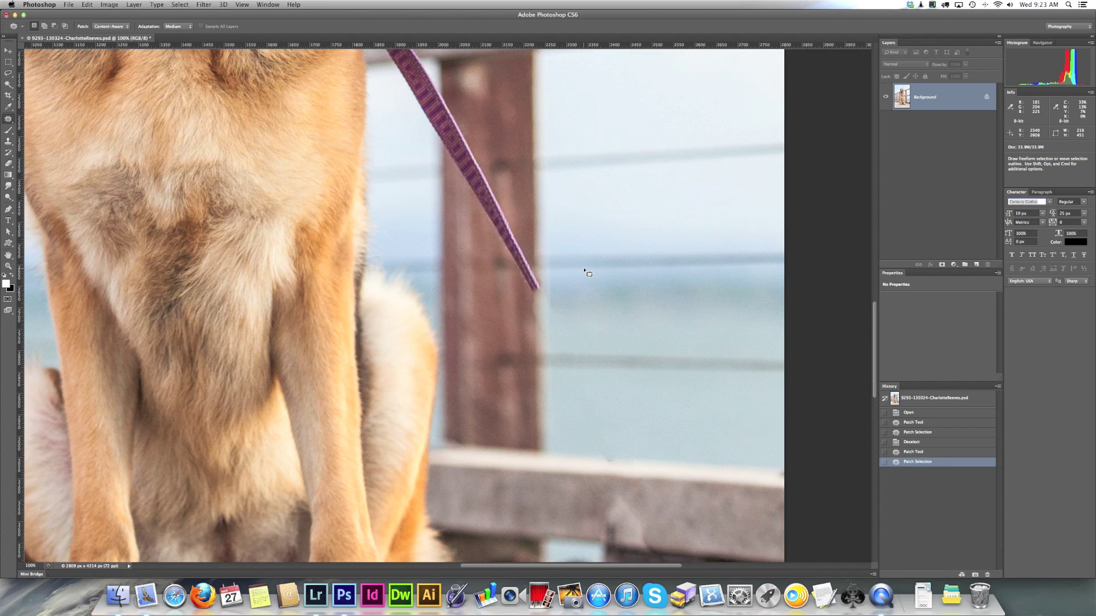
pyautogui.press('super+d')
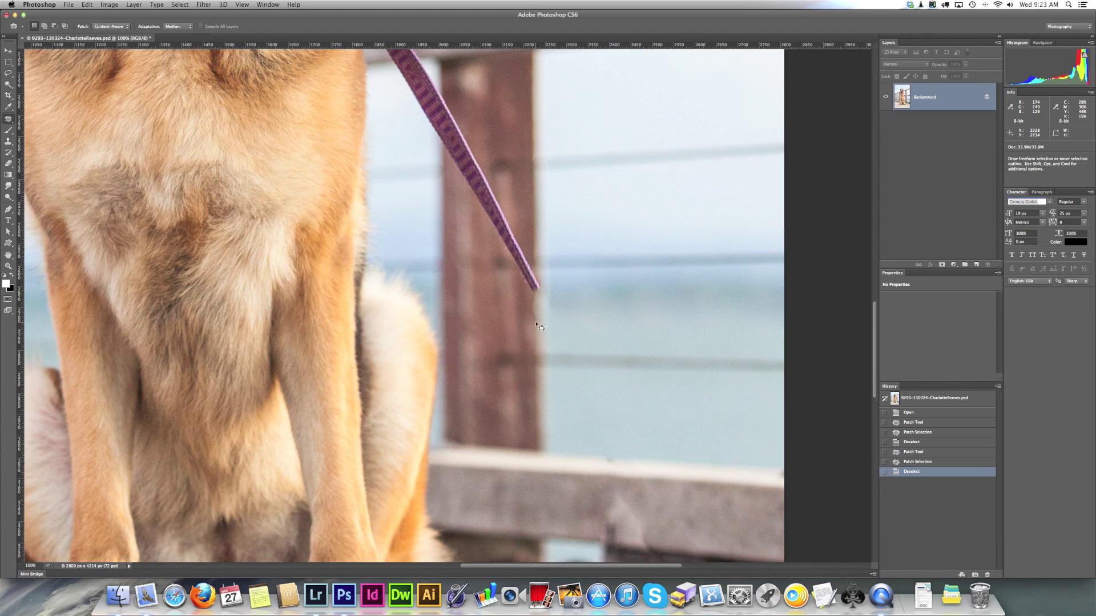
# Step: Patch out the leash section crossing the wooden post, using clean wood from the post, and deselect
pyautogui.scroll(5, 537, 326)
pyautogui.hscroll(-2, 537, 326)
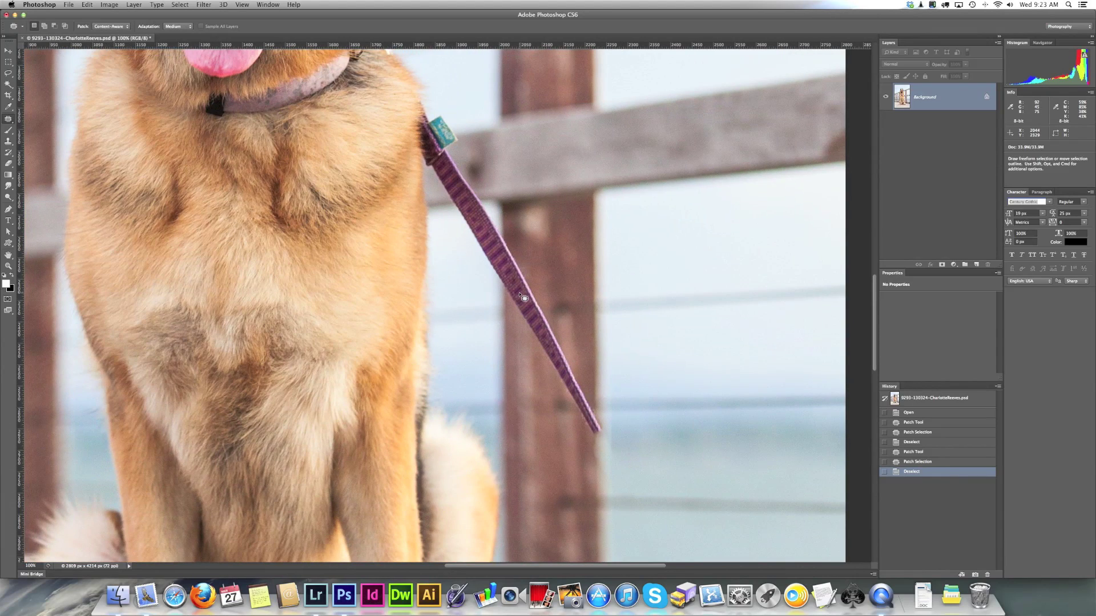
pyautogui.scroll(-3, 514, 280)
pyautogui.hscroll(2, 514, 280)
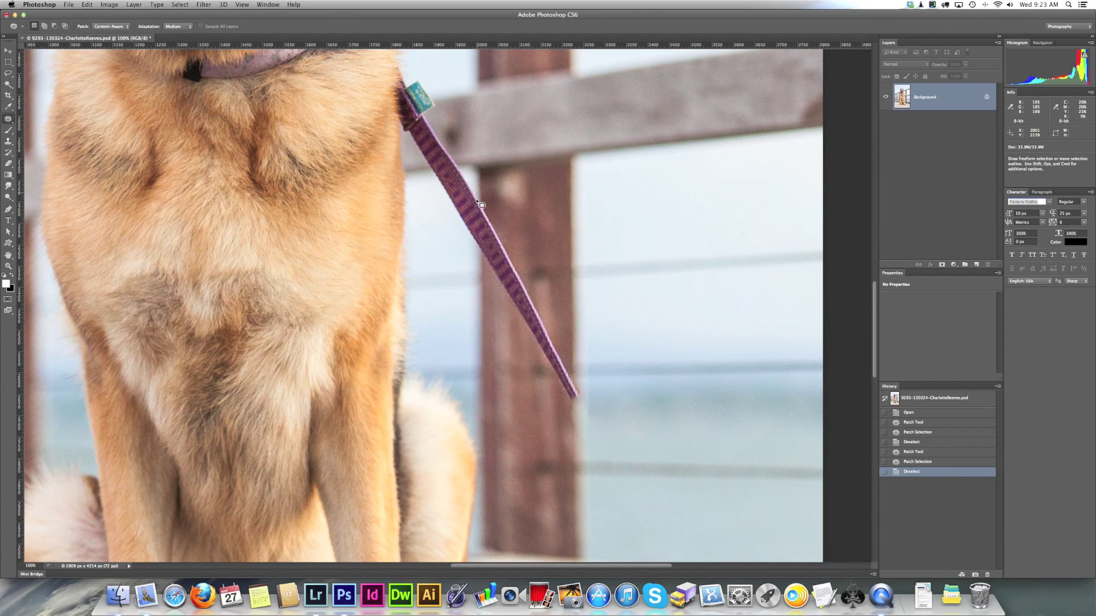
pyautogui.moveTo(481, 205)
pyautogui.mouseDown()
pyautogui.moveTo(480, 261)
pyautogui.moveTo(583, 410)
pyautogui.moveTo(525, 265)
pyautogui.moveTo(480, 199)
pyautogui.mouseUp()
pyautogui.moveTo(518, 278); pyautogui.dragTo(514, 357)
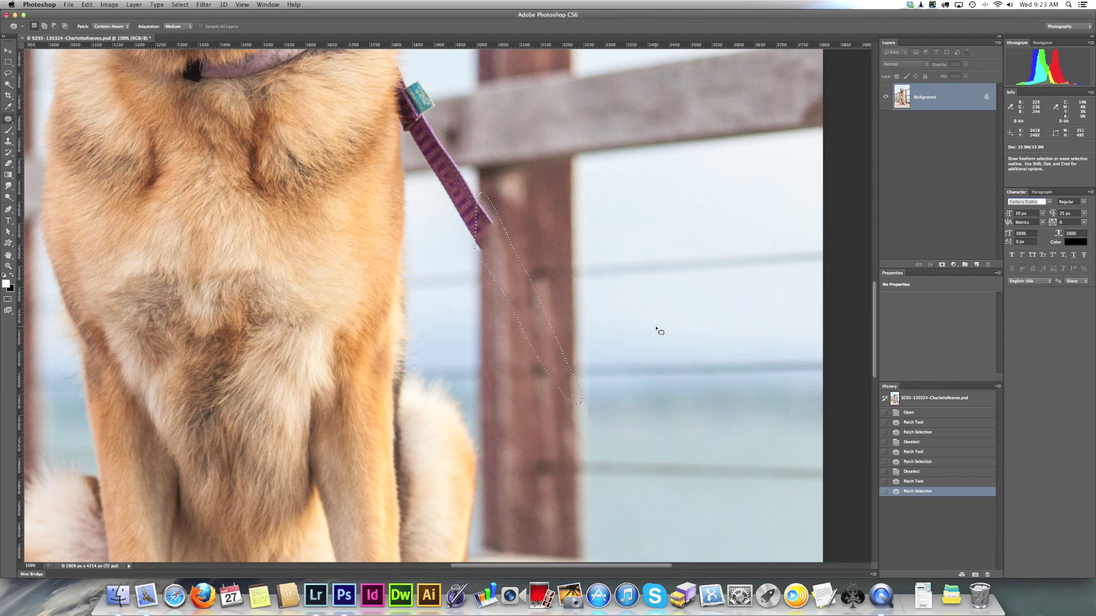
pyautogui.click(656, 329)
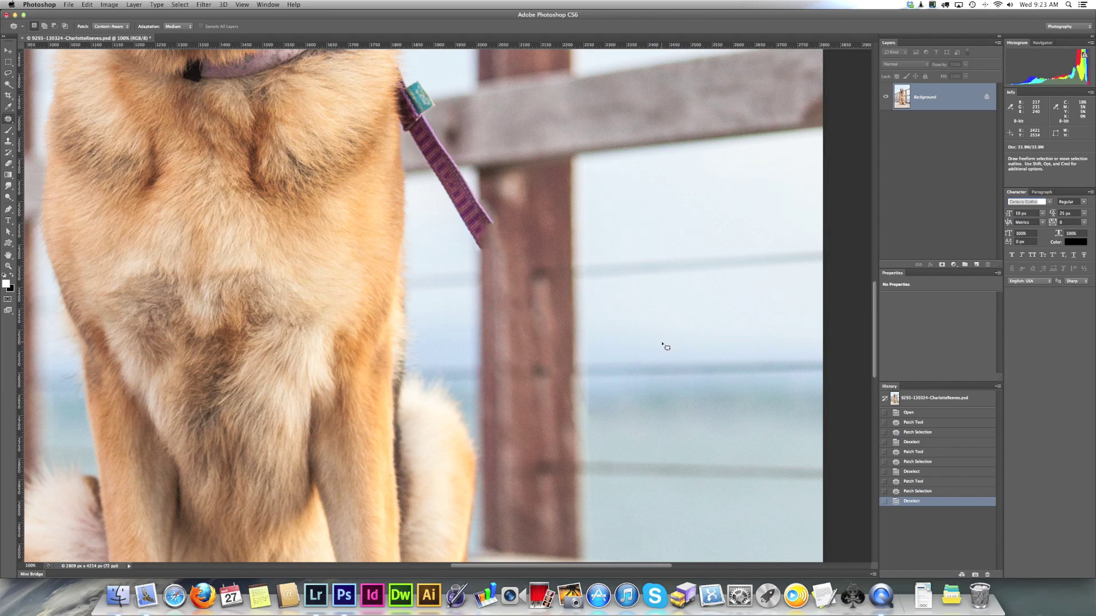
# Step: Patch the leash section between the post and the upper rail with nearby sky, and deselect
pyautogui.moveTo(408, 226); pyautogui.dragTo(453, 291)
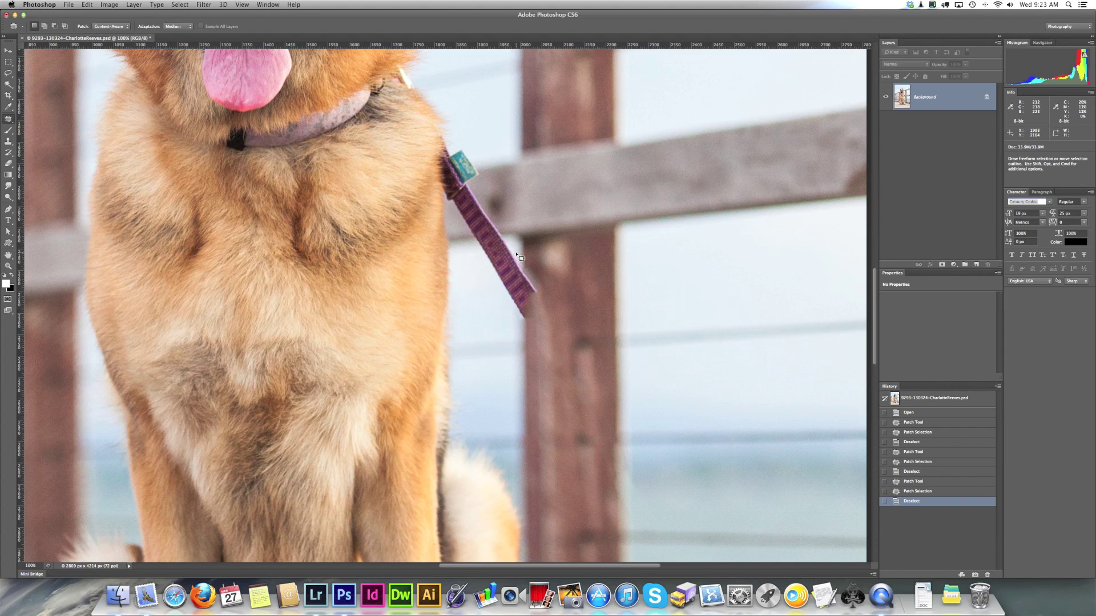
pyautogui.moveTo(491, 231)
pyautogui.mouseDown()
pyautogui.moveTo(467, 230)
pyautogui.moveTo(528, 331)
pyautogui.moveTo(539, 290)
pyautogui.moveTo(498, 230)
pyautogui.mouseUp()
pyautogui.moveTo(493, 270)
pyautogui.mouseDown()
pyautogui.moveTo(490, 287)
pyautogui.moveTo(475, 273)
pyautogui.mouseUp()
pyautogui.press('super+d')
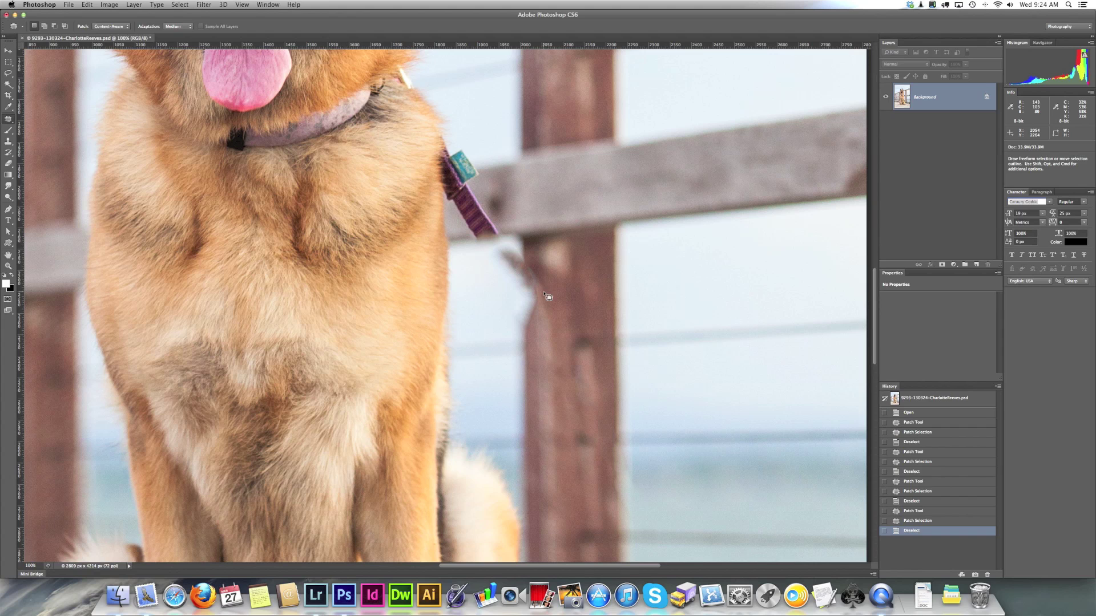
# Step: Patch the leftover smudge along the post's left edge, using a clean stretch of the same edge further down, and deselect
pyautogui.moveTo(488, 273)
pyautogui.mouseDown()
pyautogui.moveTo(513, 327)
pyautogui.moveTo(537, 321)
pyautogui.mouseUp()
pyautogui.moveTo(544, 277)
pyautogui.mouseDown()
pyautogui.moveTo(539, 267)
pyautogui.moveTo(520, 409)
pyautogui.mouseUp()
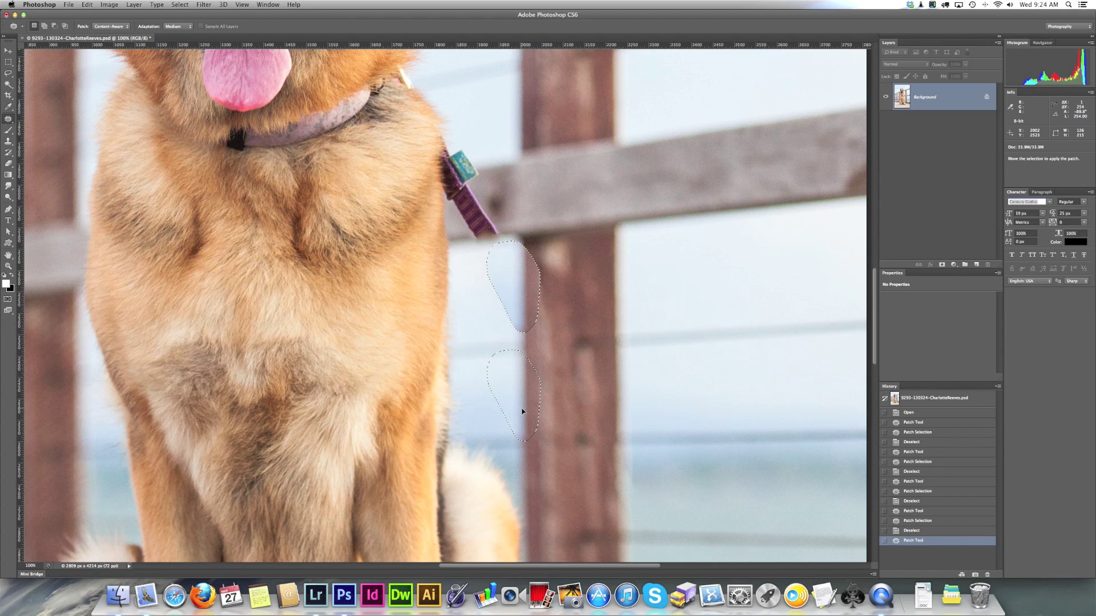
pyautogui.click(572, 360)
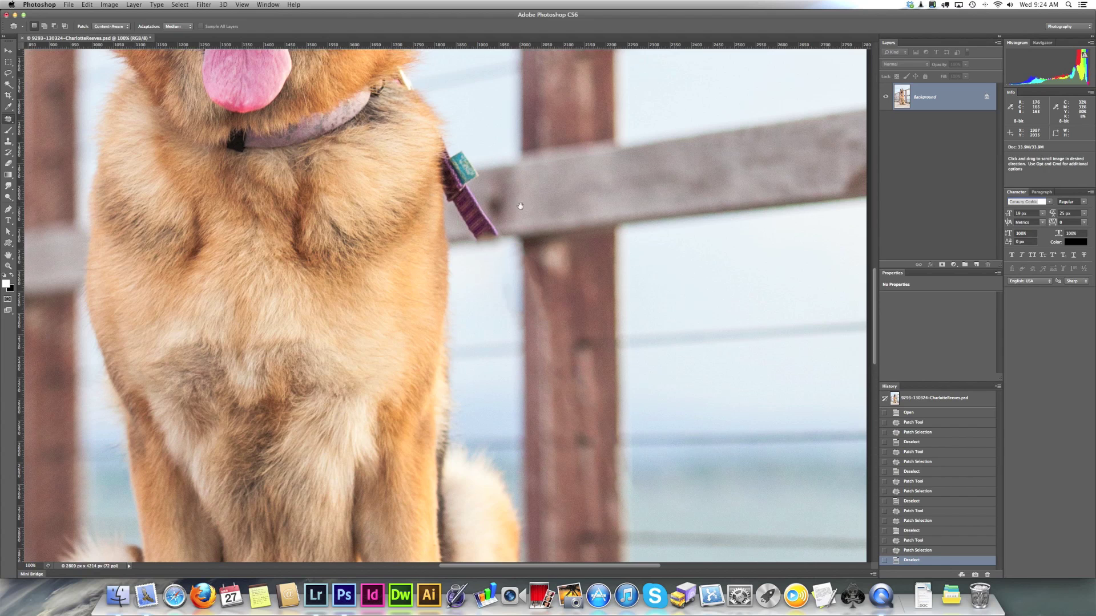
# Step: Patch out the remaining leash and teal tag at the dog's shoulder with a clean part of the upper rail, and deselect
pyautogui.moveTo(518, 203); pyautogui.dragTo(552, 306)
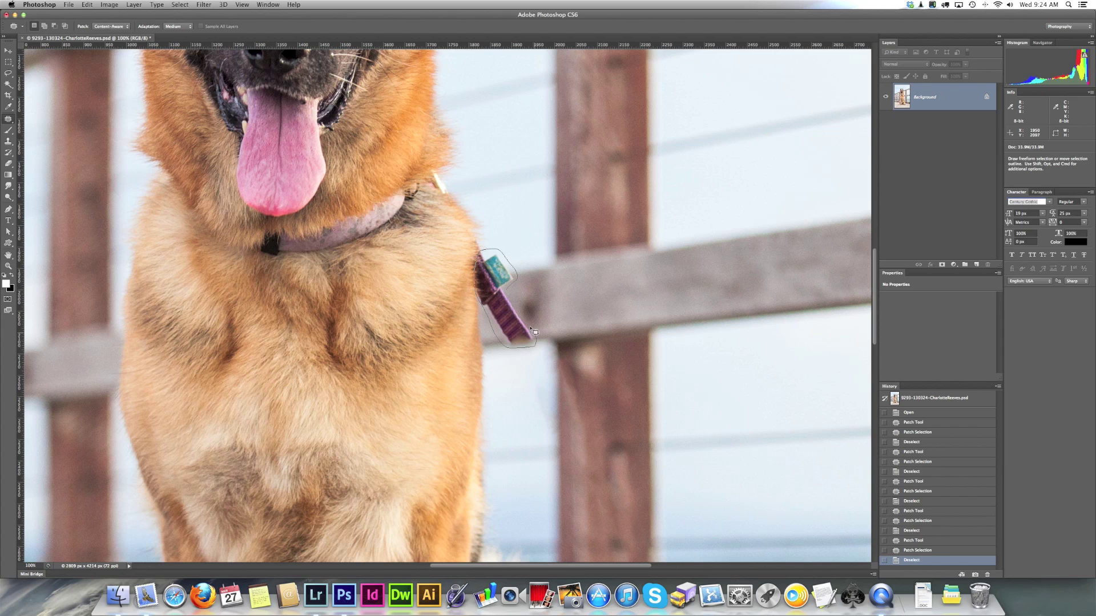
pyautogui.moveTo(514, 296)
pyautogui.mouseDown()
pyautogui.moveTo(588, 306)
pyautogui.moveTo(548, 312)
pyautogui.moveTo(713, 293)
pyautogui.mouseUp()
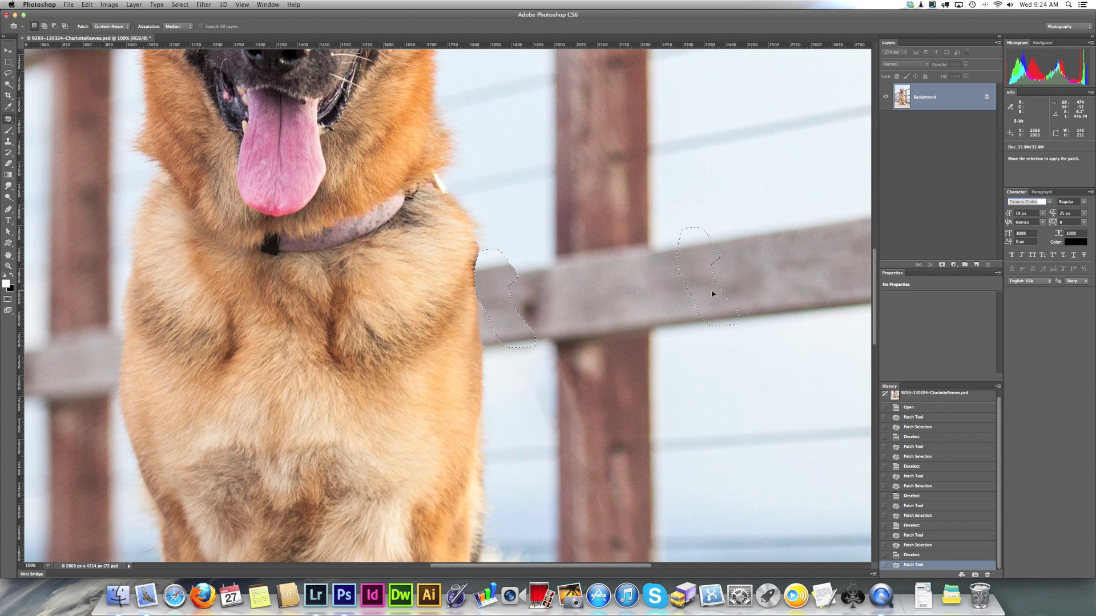
pyautogui.moveTo(713, 294); pyautogui.dragTo(713, 294)
pyautogui.press('super+d')
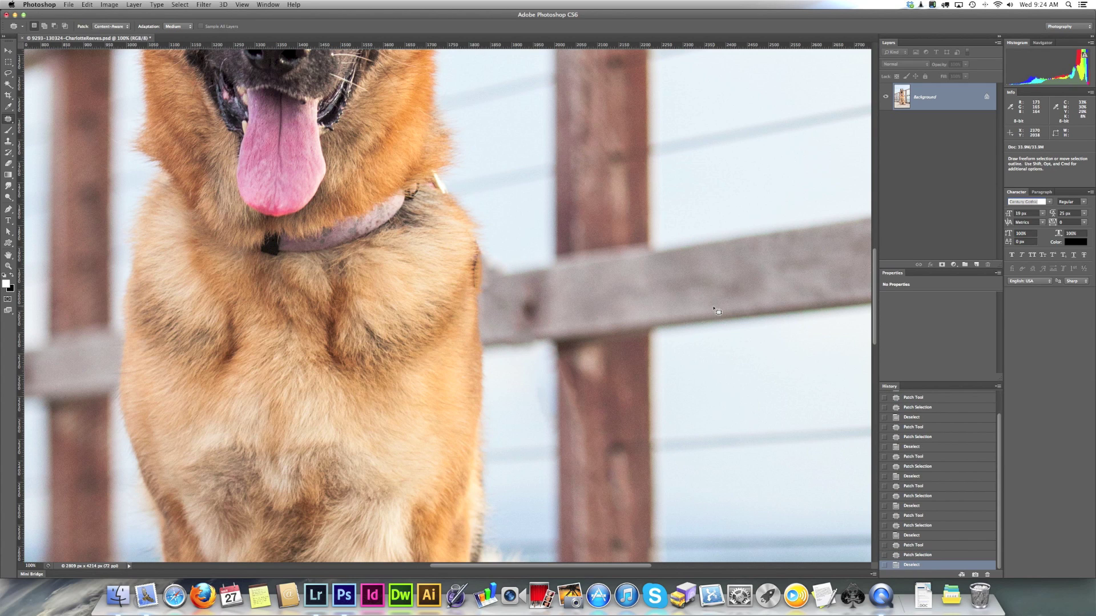
# Step: Use the Clone Stamp to cover the pale smudge on the lower fence rail's face with clean wood
pyautogui.moveTo(588, 319); pyautogui.dragTo(473, 86)
pyautogui.moveTo(585, 359); pyautogui.dragTo(492, 286)
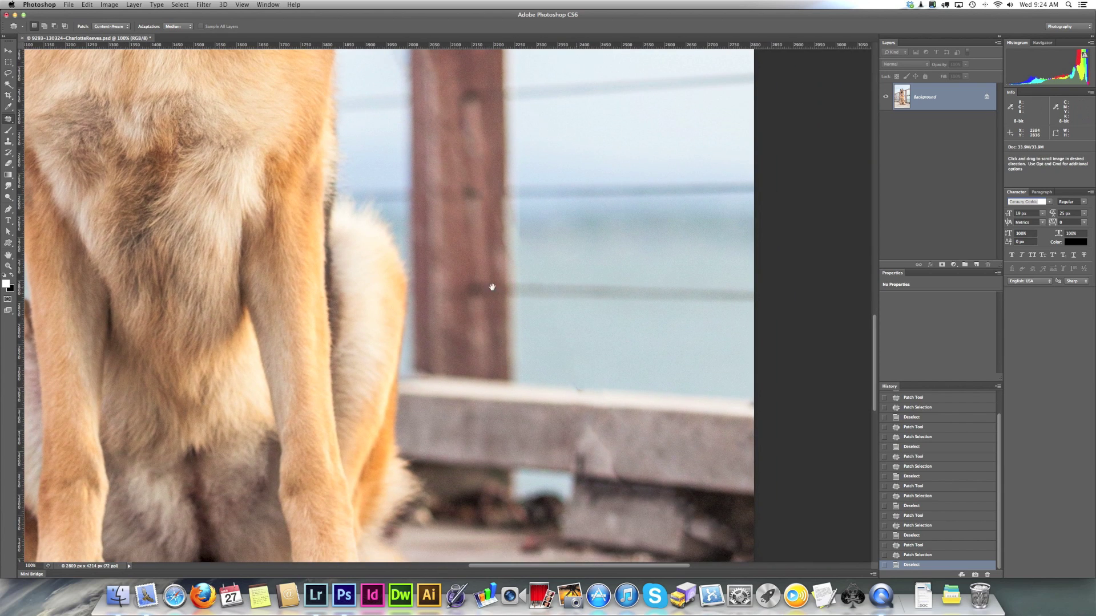
pyautogui.click(8, 141)
pyautogui.keyDown('alt'); pyautogui.click(634, 442); pyautogui.keyUp('alt')
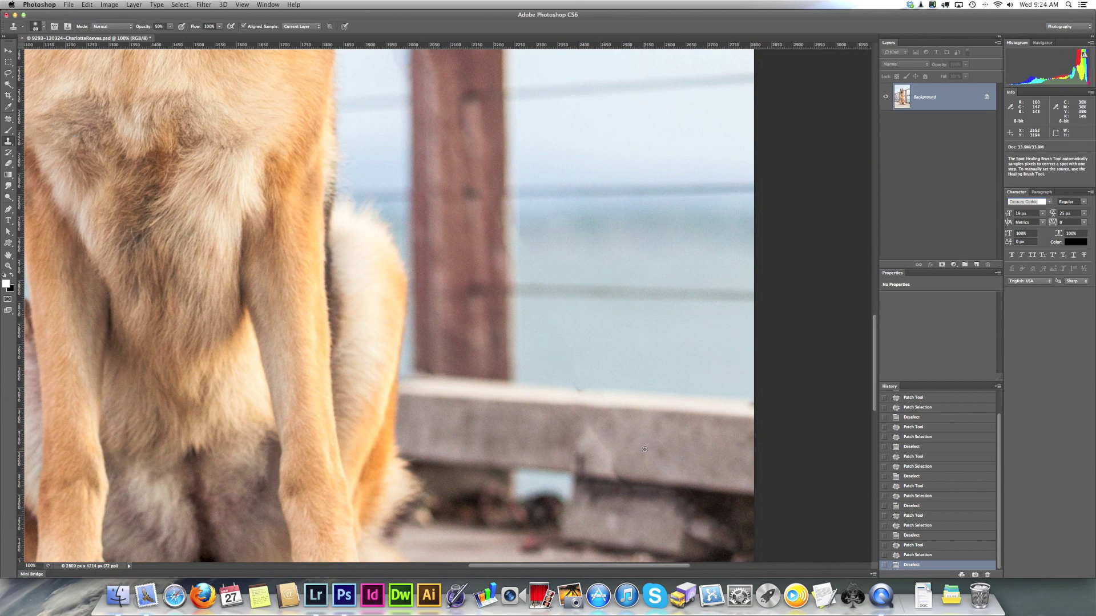
pyautogui.click(604, 456)
pyautogui.click(599, 449)
pyautogui.click(593, 443)
pyautogui.click(591, 436)
pyautogui.click(598, 445)
pyautogui.click(614, 460)
pyautogui.click(610, 459)
pyautogui.click(574, 453)
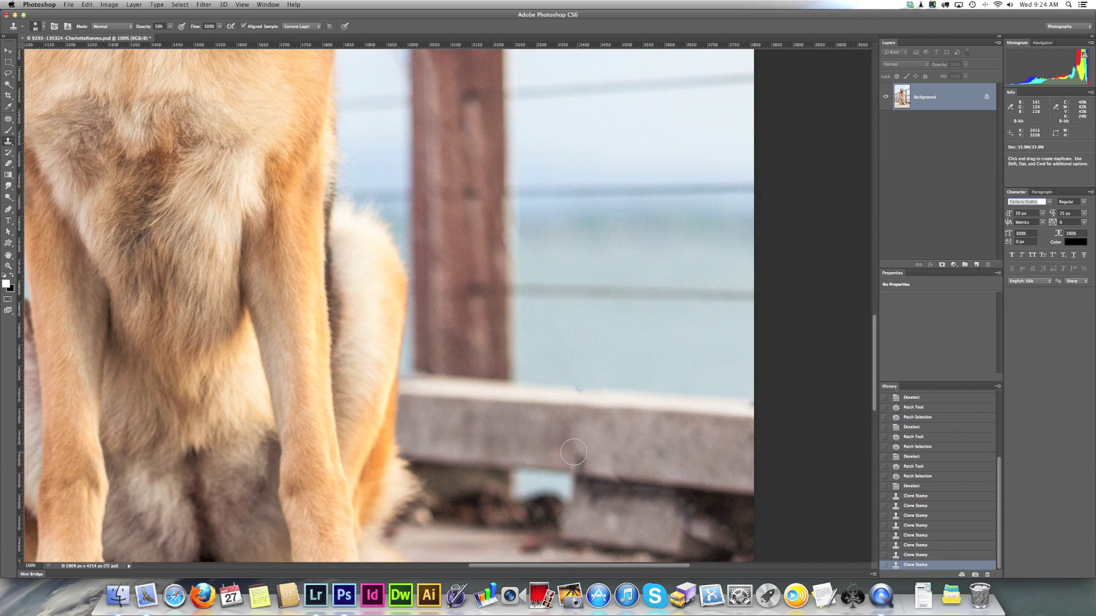
# Step: Clone Stamp the lower rail's bottom edge above the support block to restore a clean line
pyautogui.keyDown('alt'); pyautogui.click(562, 448); pyautogui.keyUp('alt')
pyautogui.click(579, 457)
pyautogui.click(581, 460)
pyautogui.click(574, 448)
pyautogui.click(568, 436)
pyautogui.click(605, 463)
pyautogui.click(639, 486)
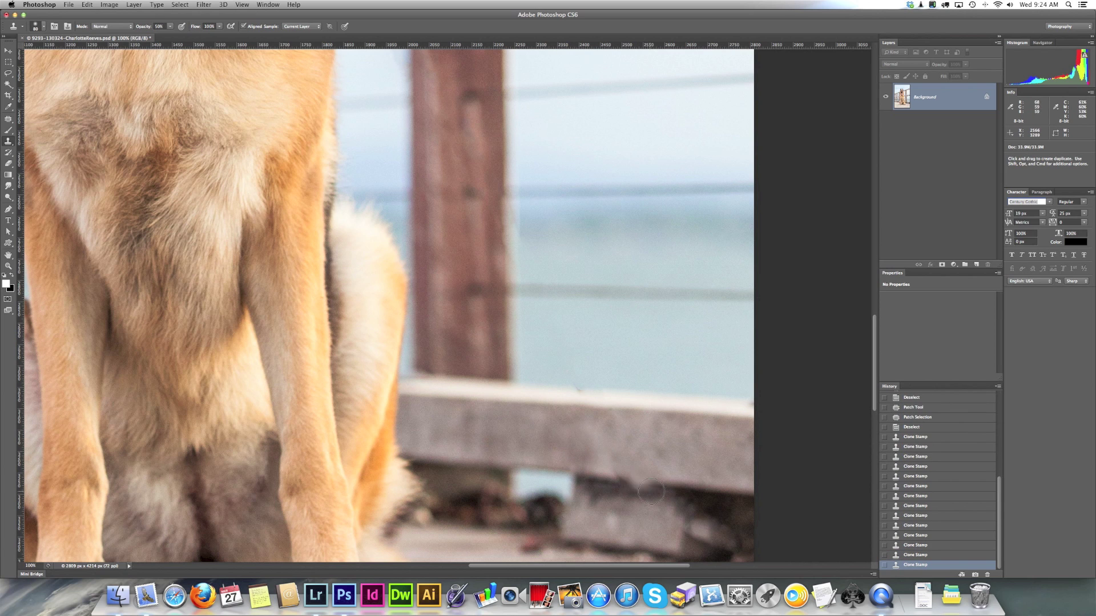
# Step: Clone Stamp the shadow beneath the lower rail and the dark speck on the rail's top edge
pyautogui.rightClick(638, 484)
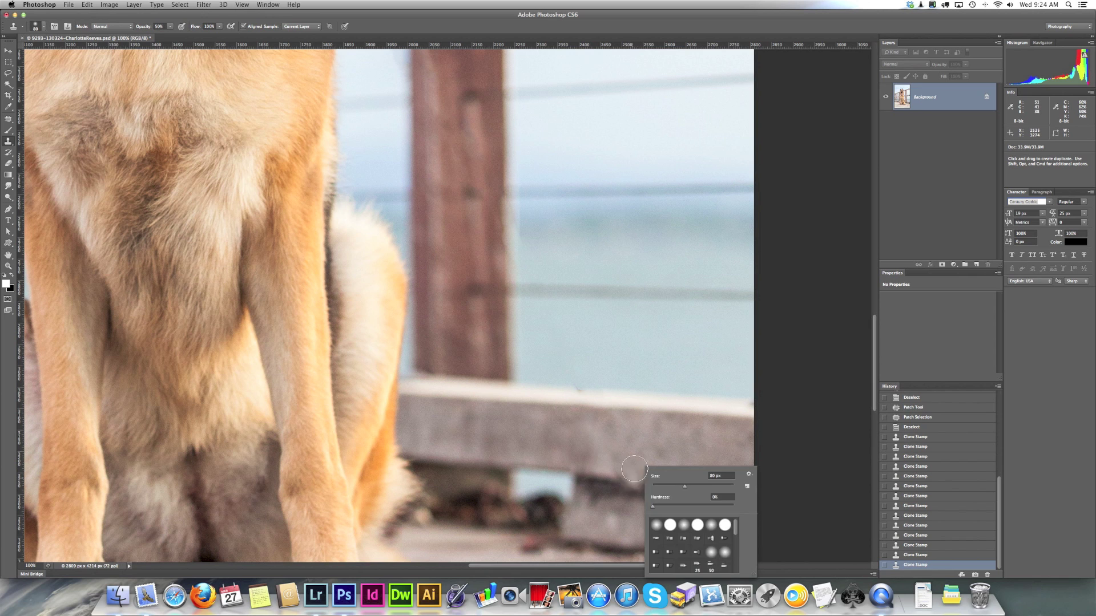
pyautogui.click(639, 485)
pyautogui.keyDown('alt'); pyautogui.click(654, 487); pyautogui.keyUp('alt')
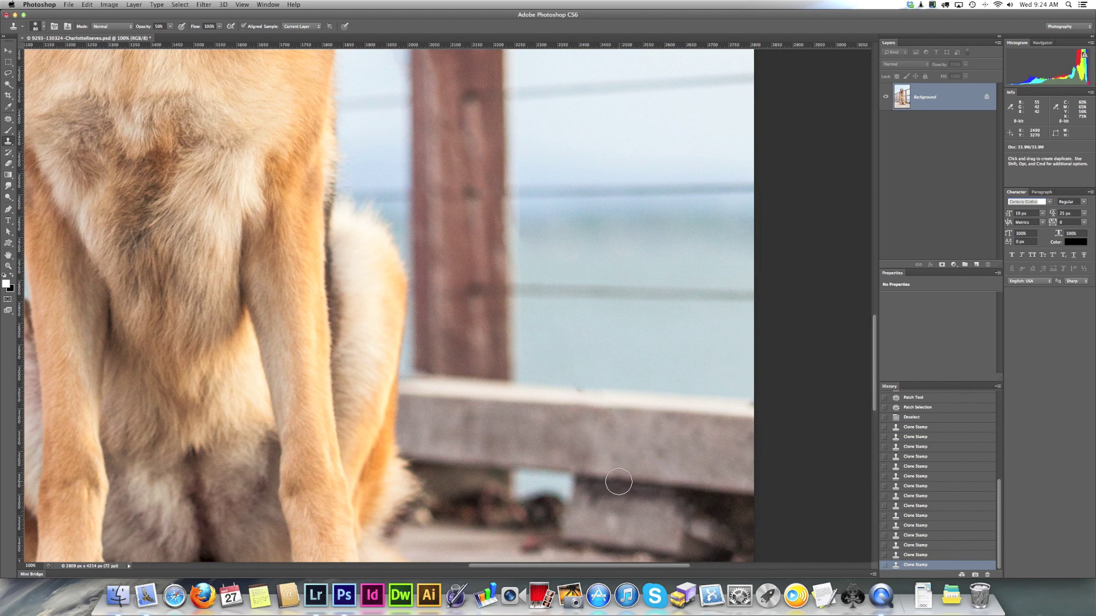
pyautogui.click(613, 481)
pyautogui.click(618, 479)
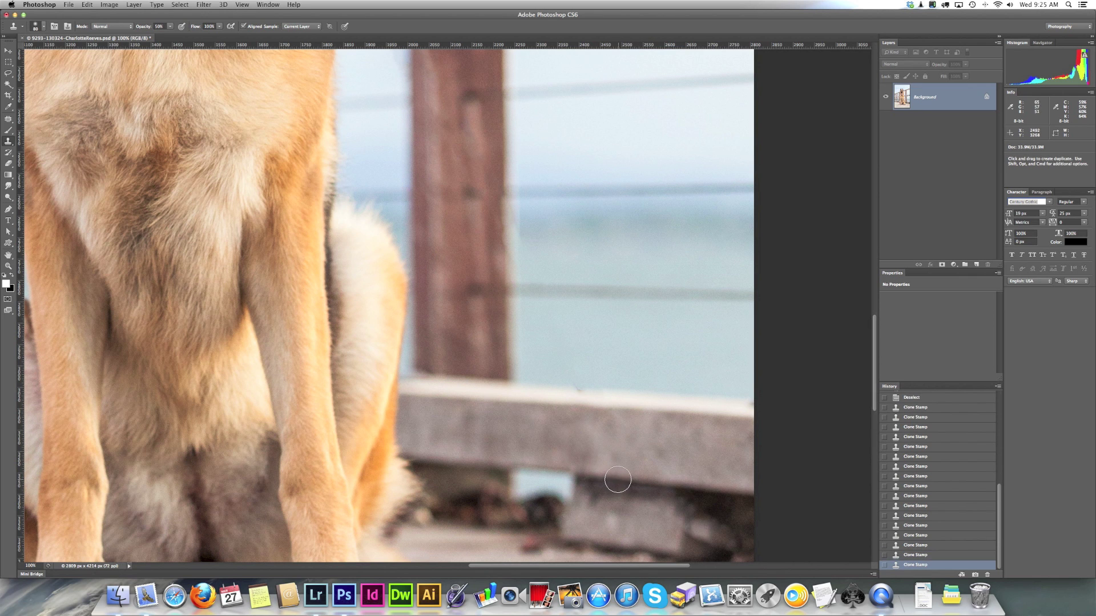
pyautogui.keyDown('alt'); pyautogui.click(613, 392); pyautogui.keyUp('alt')
pyautogui.keyDown('alt'); pyautogui.click(599, 489); pyautogui.keyUp('alt')
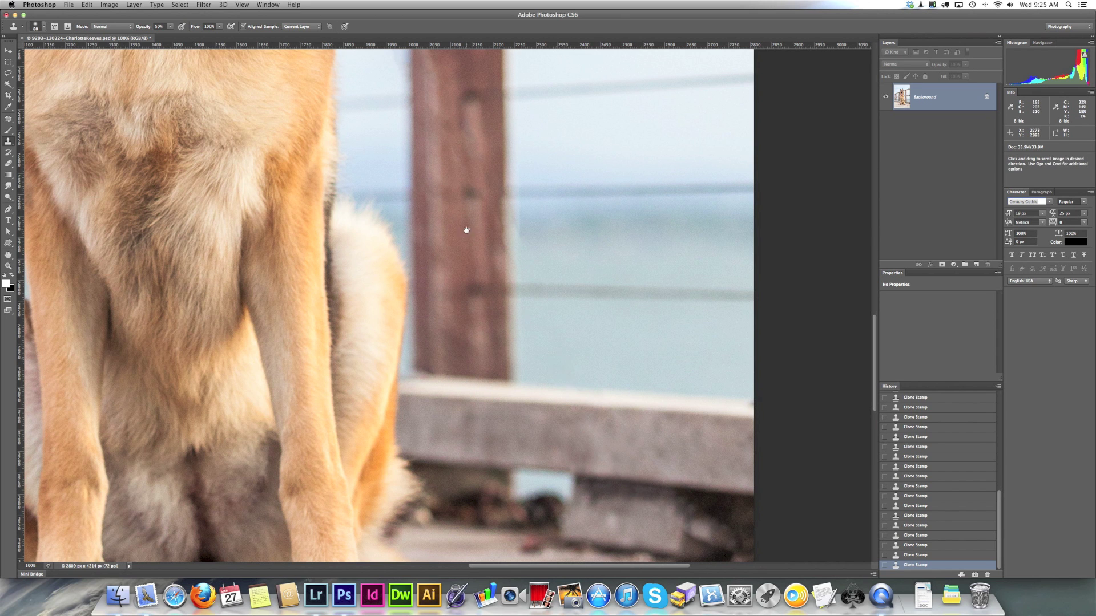
# Step: Clone Stamp the wooden post's right edge near the horizon, sampling a clean stretch of the edge above
pyautogui.moveTo(464, 227); pyautogui.dragTo(539, 310)
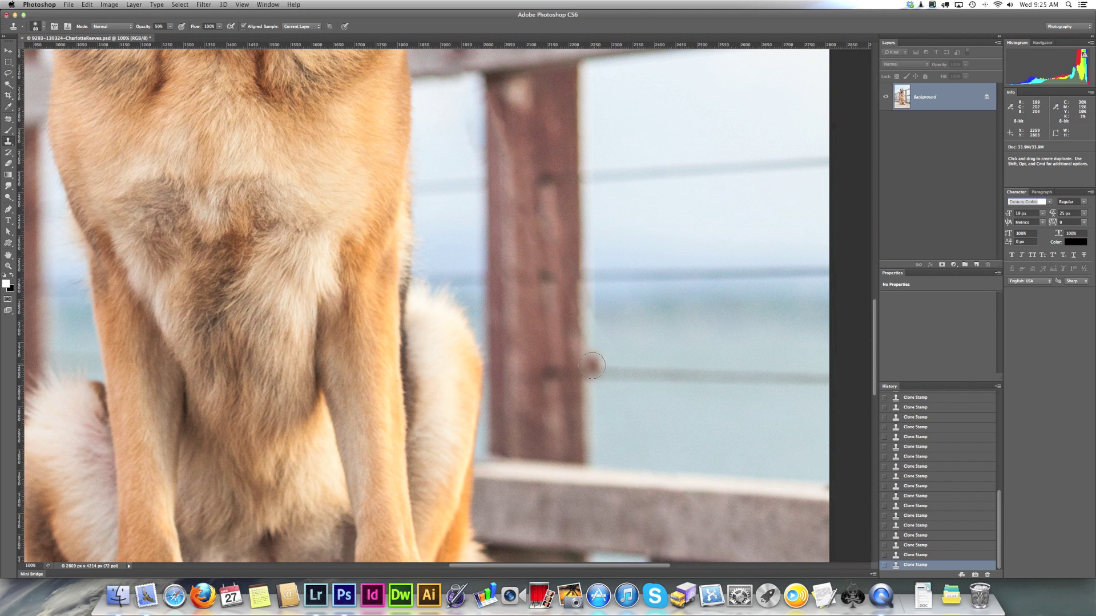
pyautogui.keyDown('alt'); pyautogui.click(579, 231); pyautogui.keyUp('alt')
pyautogui.moveTo(579, 281)
pyautogui.mouseDown()
pyautogui.moveTo(580, 311)
pyautogui.moveTo(578, 296)
pyautogui.mouseUp()
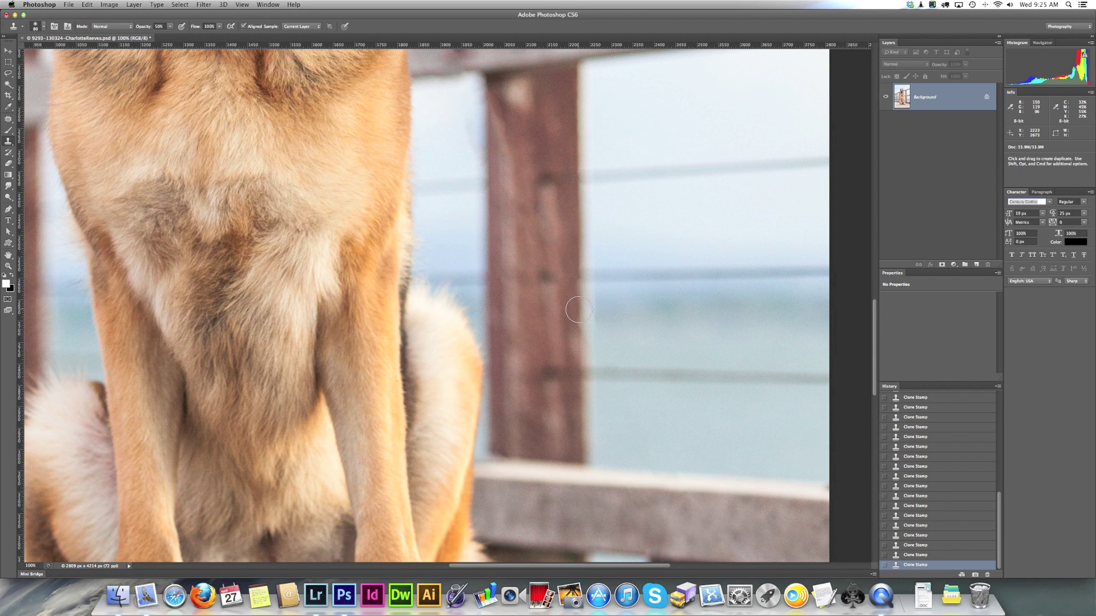
pyautogui.click(580, 308)
pyautogui.click(581, 335)
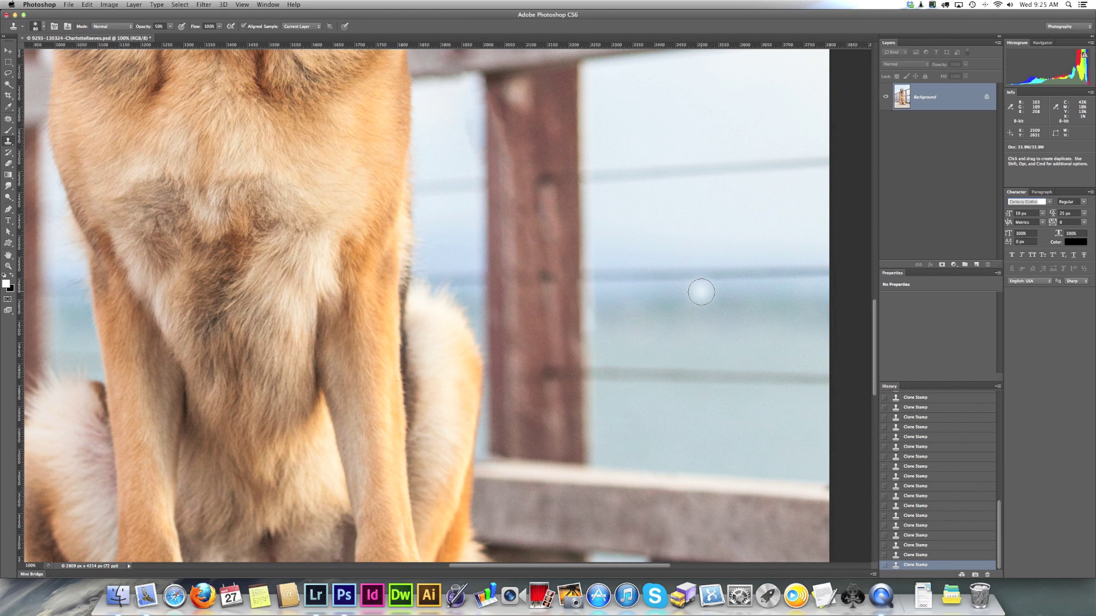
# Step: Clone Stamp clean sky over the smudge left of the wooden post, just below the upper rail
pyautogui.press('space')
pyautogui.moveTo(541, 262); pyautogui.dragTo(545, 299)
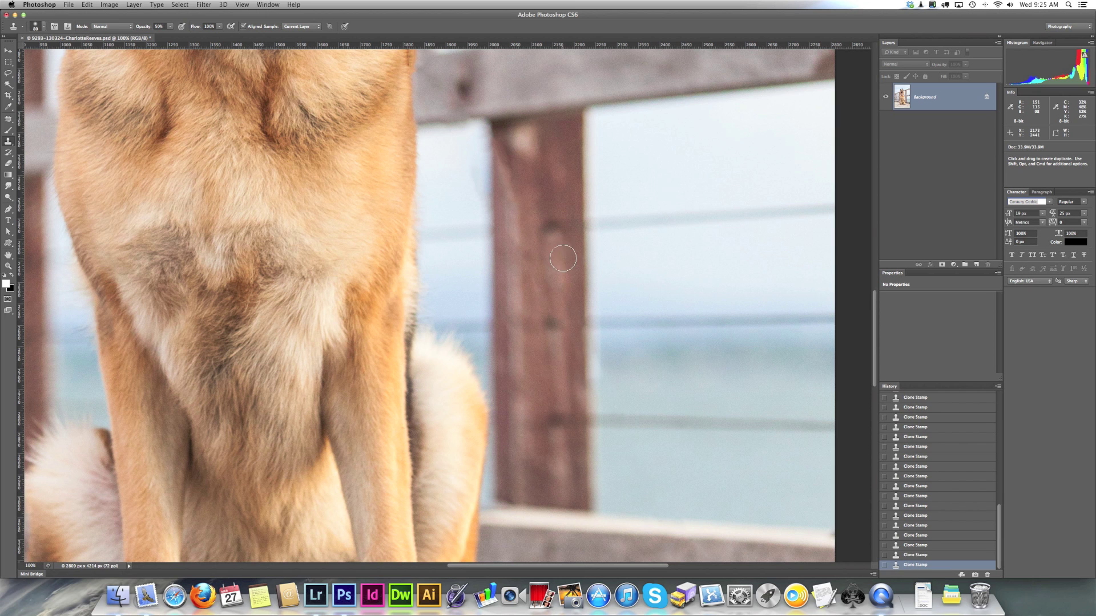
pyautogui.press('space')
pyautogui.moveTo(536, 238); pyautogui.dragTo(545, 285)
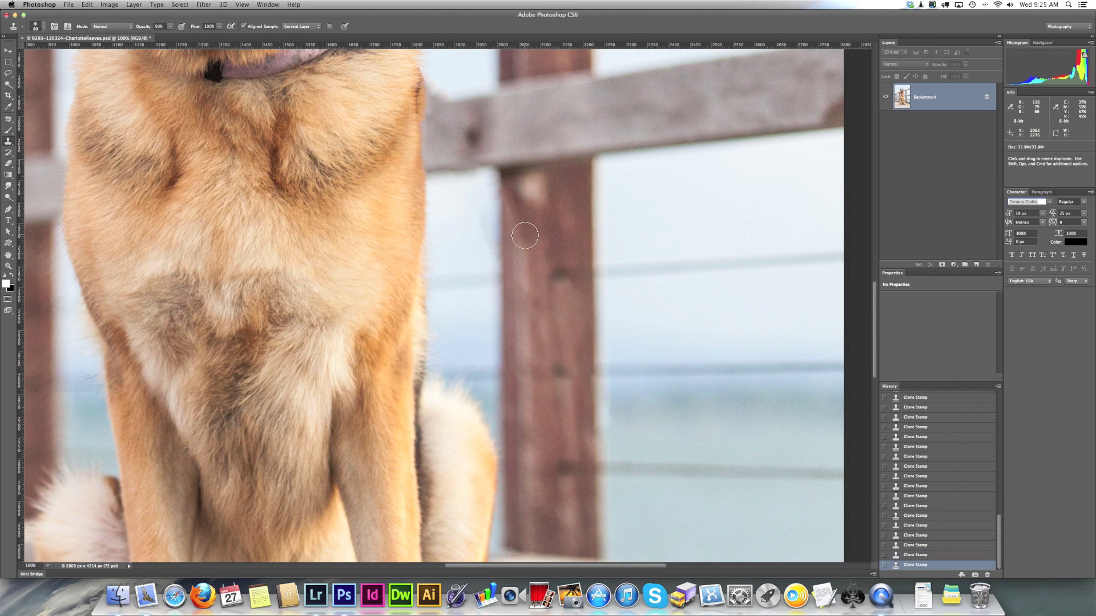
pyautogui.keyDown('alt'); pyautogui.click(472, 248); pyautogui.keyUp('alt')
pyautogui.click(488, 236)
pyautogui.click(486, 232)
pyautogui.click(488, 227)
pyautogui.click(486, 216)
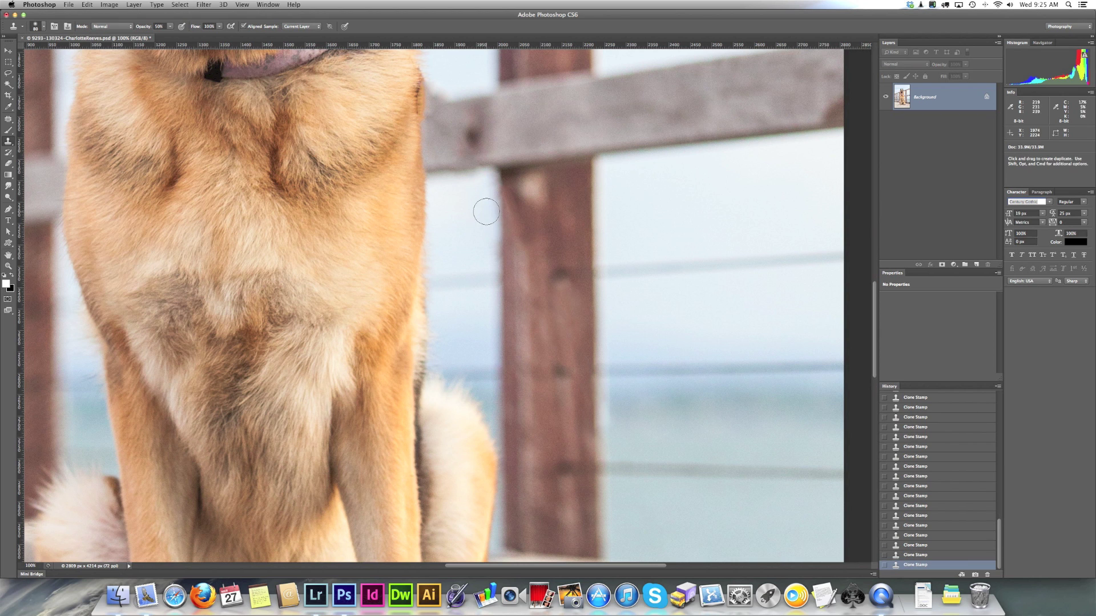
# Step: Clone Stamp the sky between the dog's chest and the wooden post, just below the upper rail, to even out the smudges
pyautogui.click(485, 199)
pyautogui.click(482, 190)
pyautogui.click(486, 188)
pyautogui.click(474, 217)
pyautogui.click(474, 232)
pyautogui.click(485, 245)
pyautogui.click(487, 252)
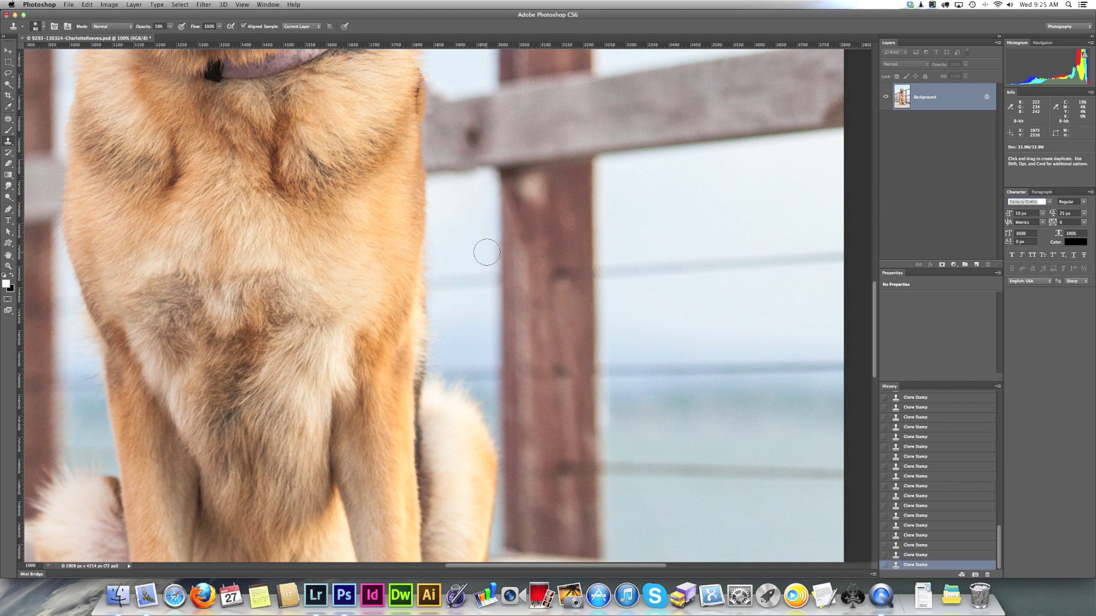
# Step: Clone Stamp away the bump on the rail's top edge beside the dog's shoulder
pyautogui.scroll(3, 508, 251)
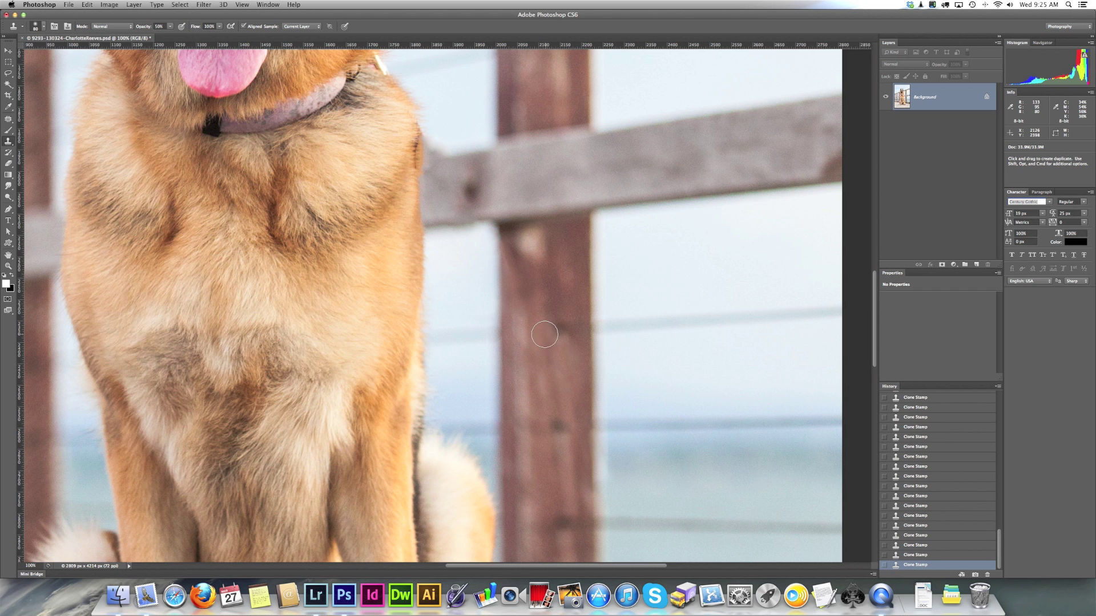
pyautogui.keyDown('alt'); pyautogui.click(541, 318); pyautogui.keyUp('alt')
pyautogui.keyDown('alt'); pyautogui.click(542, 319); pyautogui.keyUp('alt')
pyautogui.keyDown('alt'); pyautogui.click(541, 318); pyautogui.keyUp('alt')
pyautogui.keyDown('alt'); pyautogui.click(541, 319); pyautogui.keyUp('alt')
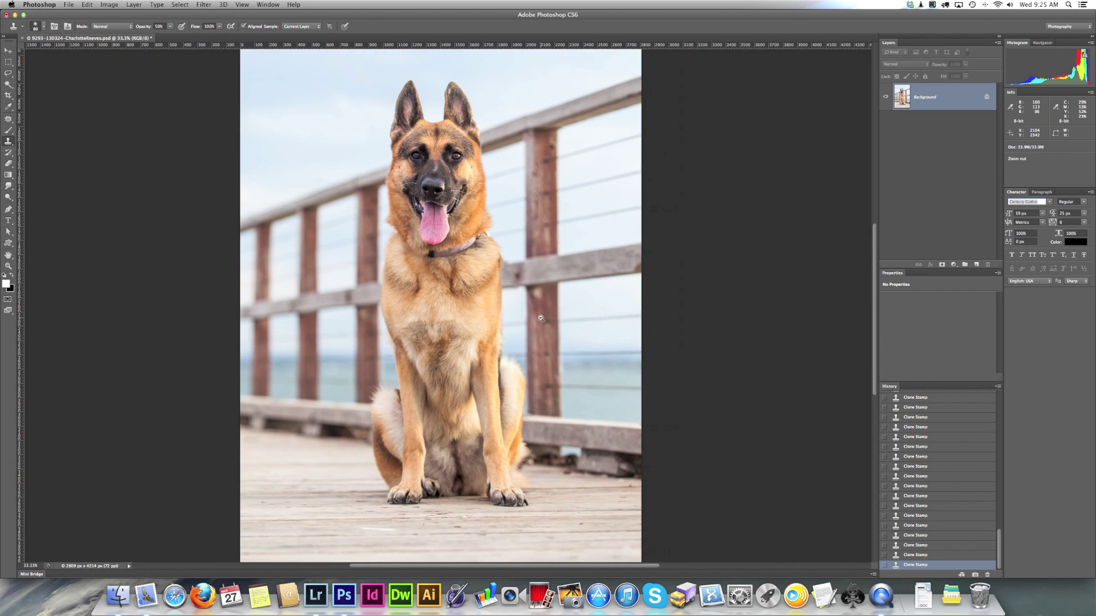
pyautogui.keyDown('alt'); pyautogui.click(541, 319); pyautogui.keyUp('alt')
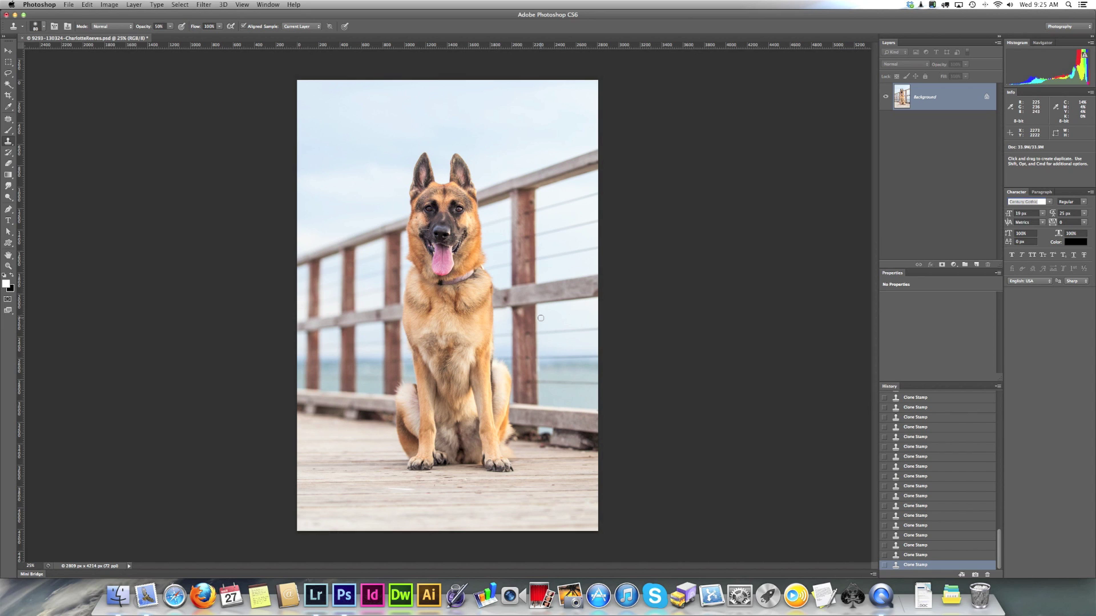
pyautogui.keyDown('super'); pyautogui.click(498, 312); pyautogui.keyUp('super')
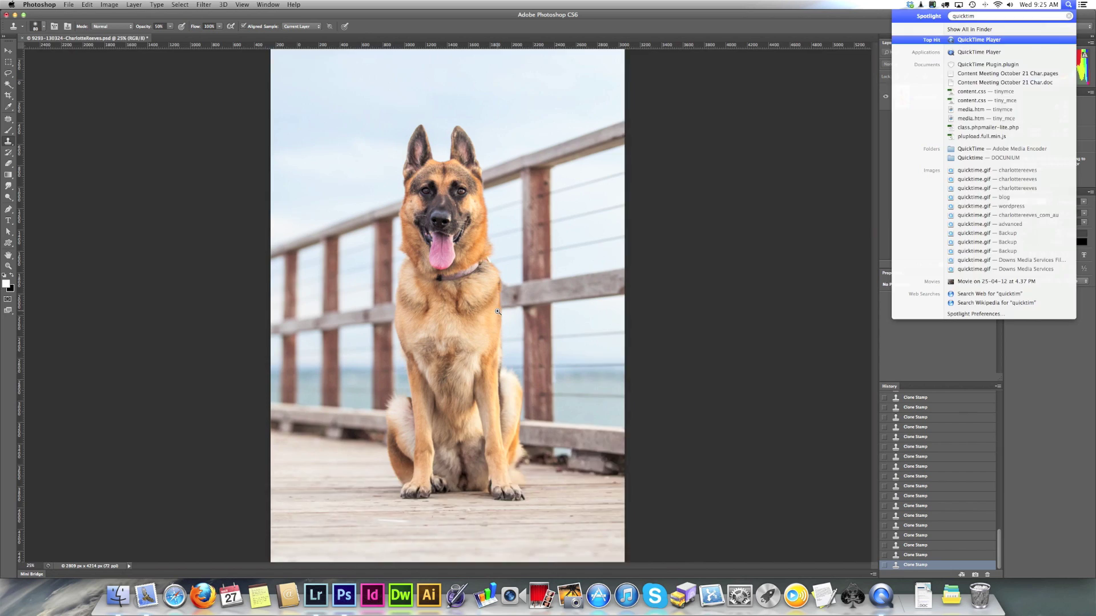
pyautogui.keyDown('super'); pyautogui.click(498, 312); pyautogui.keyUp('super')
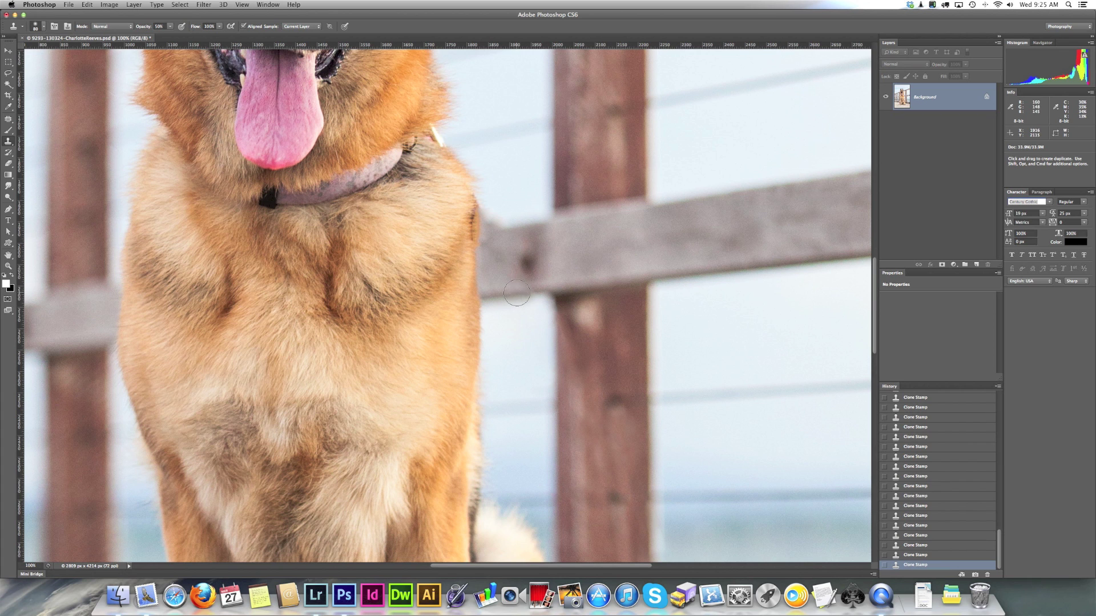
pyautogui.press('j')
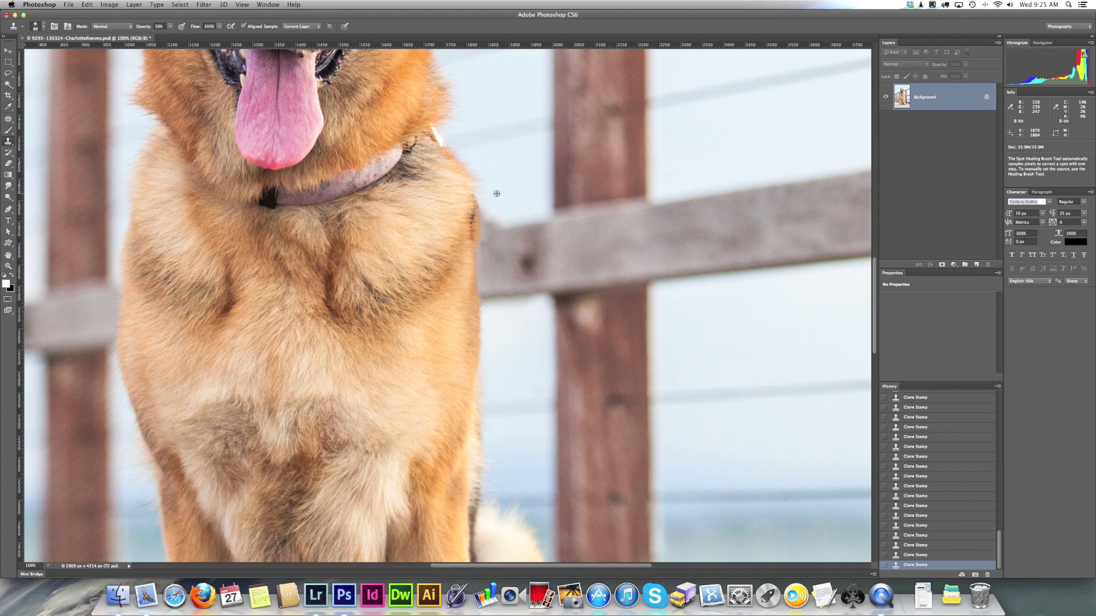
pyautogui.keyDown('alt'); pyautogui.click(526, 224); pyautogui.keyUp('alt')
pyautogui.click(486, 228)
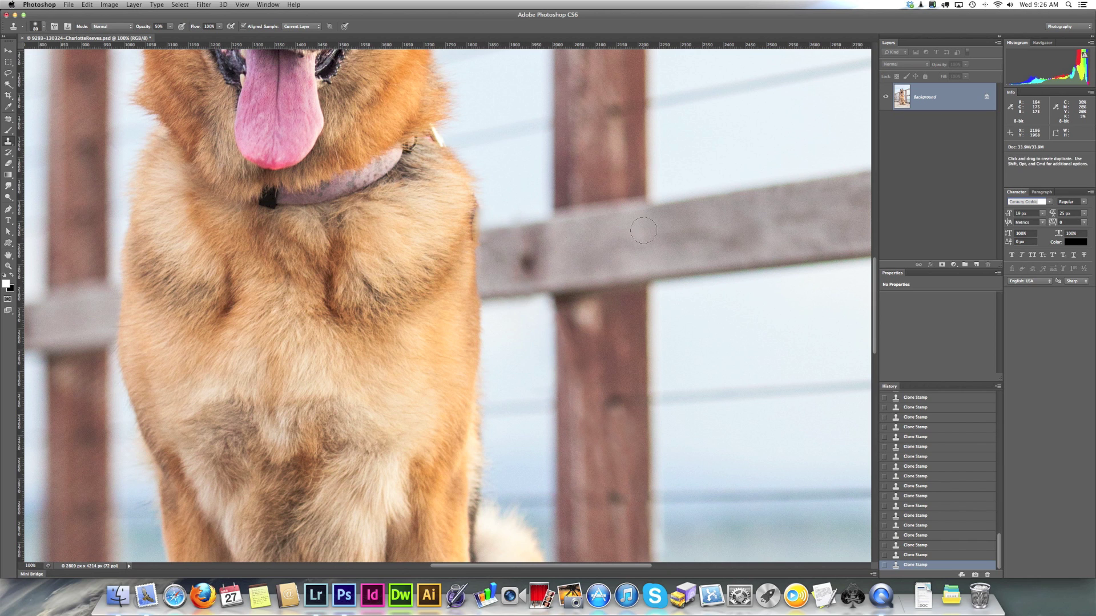
# Step: Clone Stamp clean fur over the dark marks on the shoulder's edge with a smaller brush
pyautogui.press('super+space')
pyautogui.keyDown('super'); pyautogui.click(495, 225); pyautogui.keyUp('super')
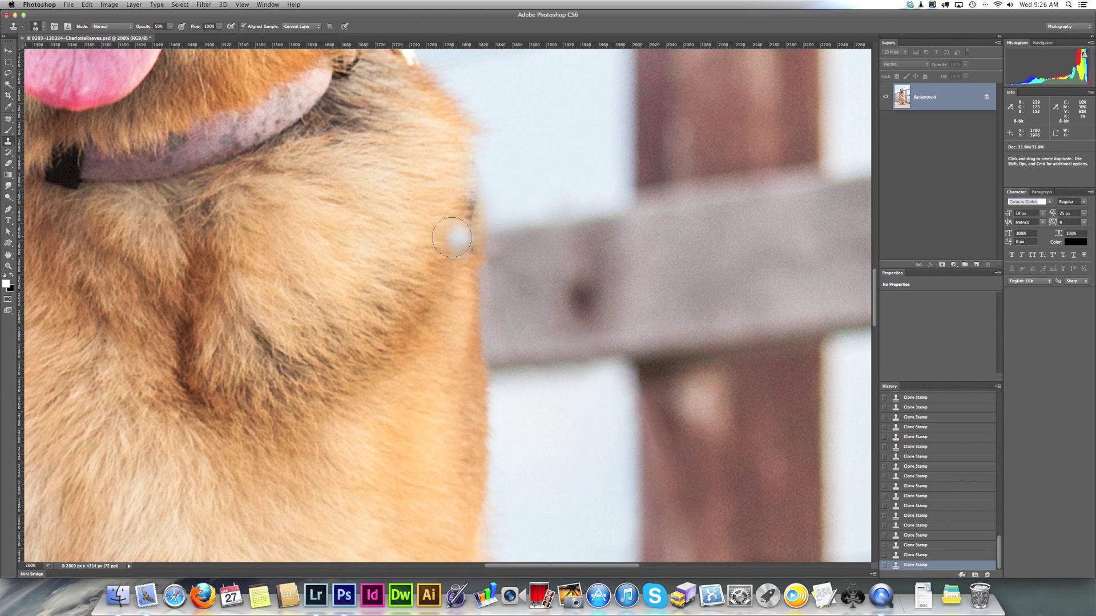
pyautogui.press('[')
pyautogui.press('[')
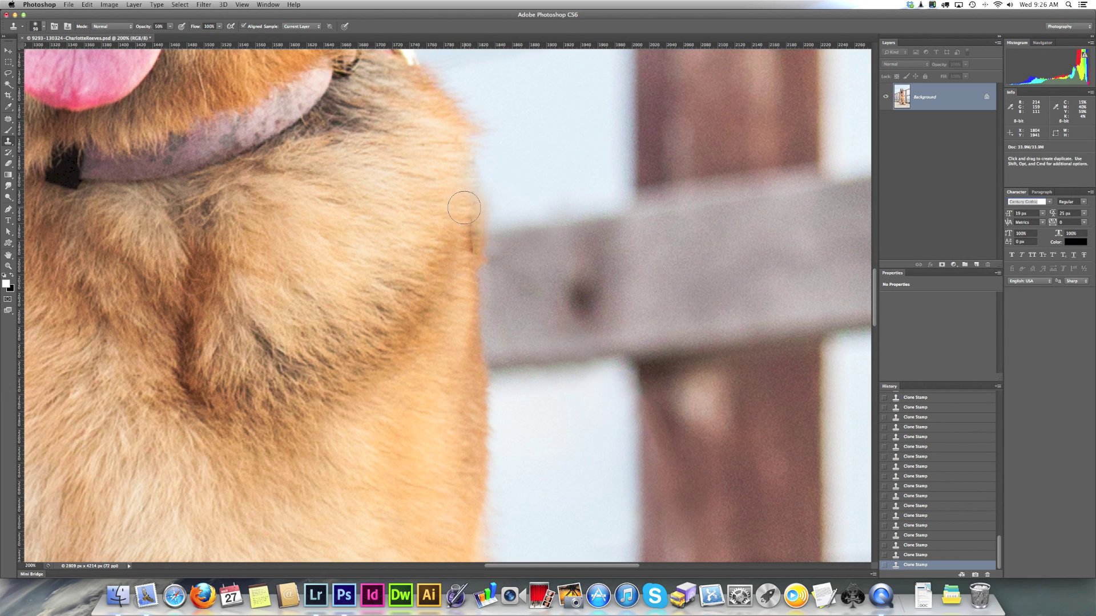
pyautogui.click(470, 207)
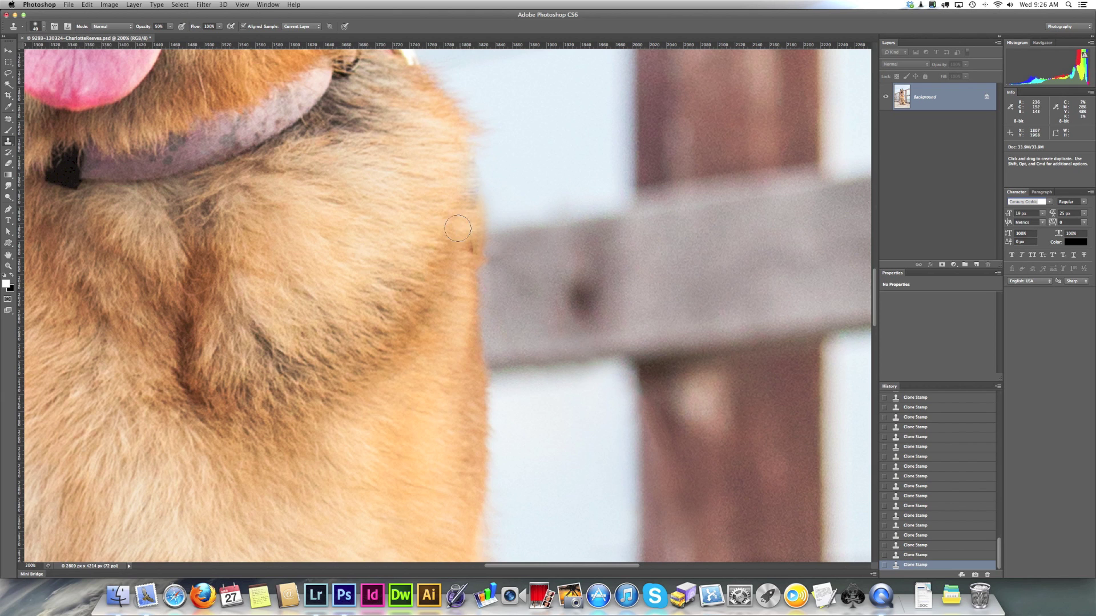
pyautogui.keyDown('alt'); pyautogui.click(437, 234); pyautogui.keyUp('alt')
pyautogui.moveTo(467, 247); pyautogui.dragTo(470, 243)
# Step: Clone Stamp sky and rail texture along the shoulder outline to tidy the fur edge against the background
pyautogui.keyDown('alt'); pyautogui.click(514, 190); pyautogui.keyUp('alt')
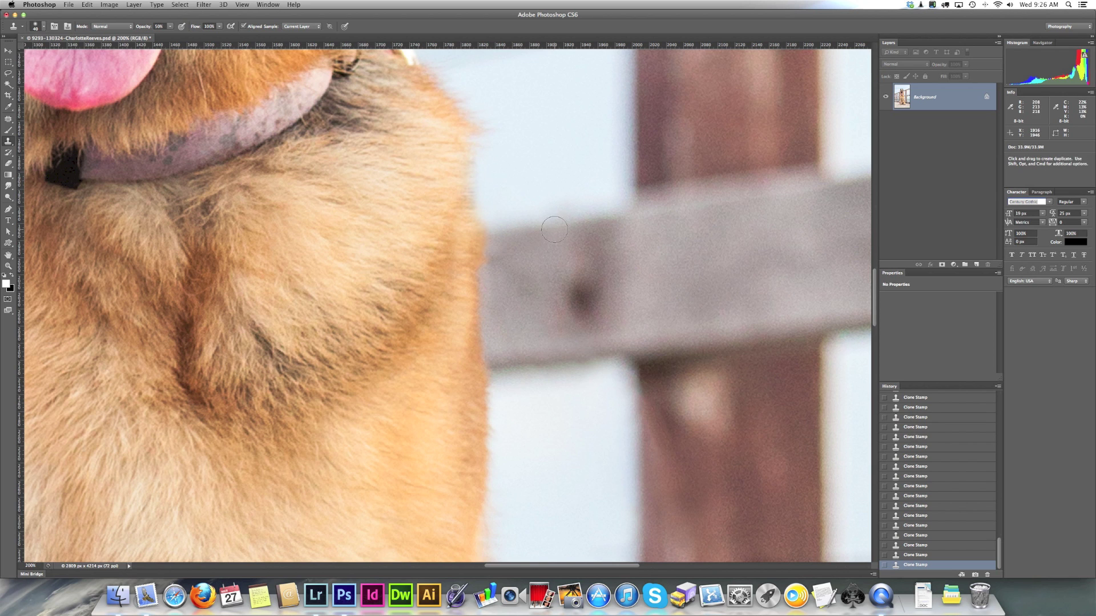
pyautogui.keyDown('alt'); pyautogui.click(507, 290); pyautogui.keyUp('alt')
pyautogui.moveTo(486, 255); pyautogui.dragTo(486, 246)
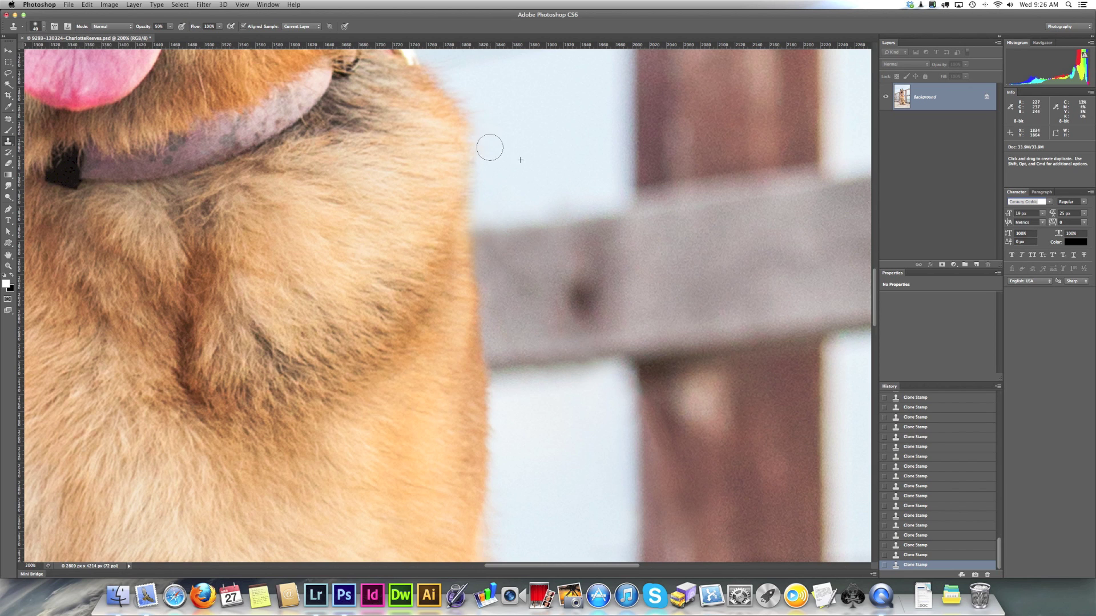
# Step: Patch the rail's uneven lower edge between the dog and the post, plus the small spot beside the chest just below it
pyautogui.press('super+space')
pyautogui.keyDown('alt'); pyautogui.keyDown('super'); pyautogui.click(564, 296); pyautogui.keyUp('super'); pyautogui.keyUp('alt')
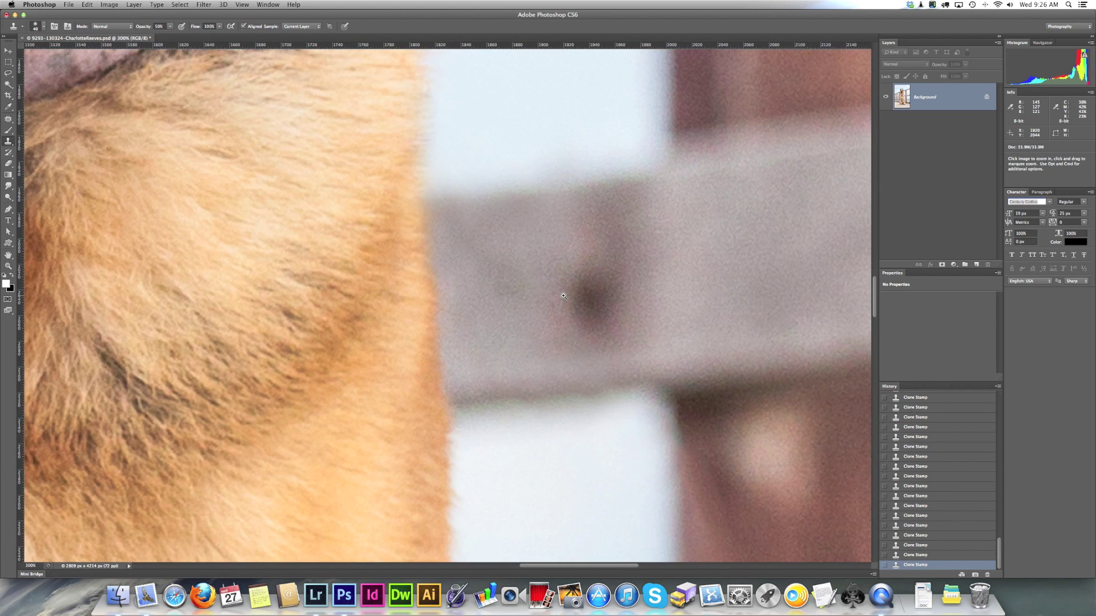
pyautogui.keyDown('alt'); pyautogui.keyDown('super'); pyautogui.click(563, 296); pyautogui.keyUp('super'); pyautogui.keyUp('alt')
pyautogui.keyDown('alt'); pyautogui.keyDown('super'); pyautogui.click(564, 296); pyautogui.keyUp('super'); pyautogui.keyUp('alt')
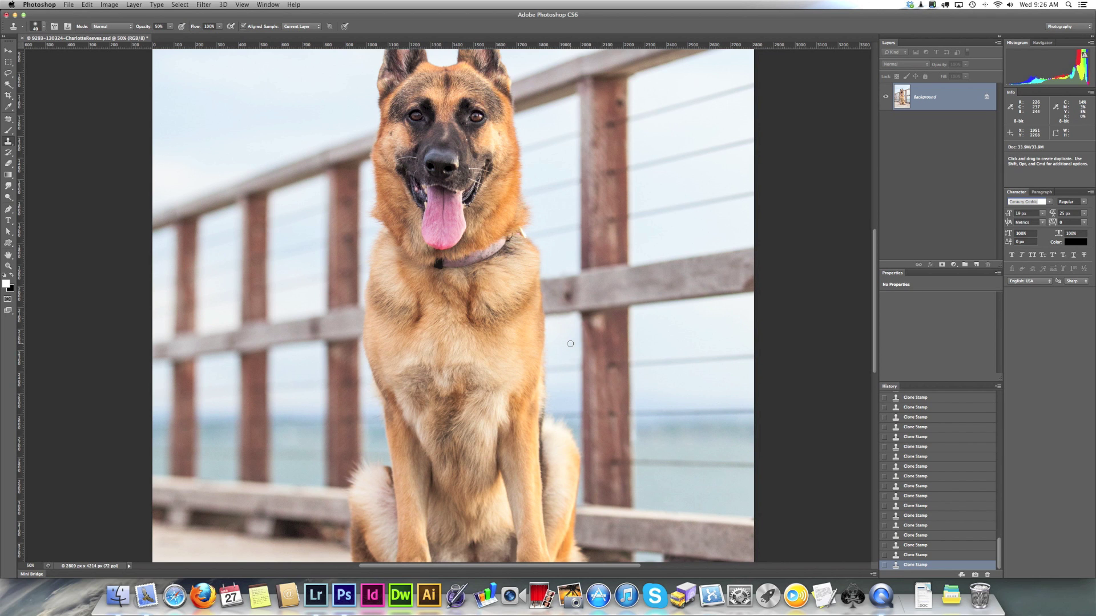
pyautogui.keyDown('super'); pyautogui.click(583, 320); pyautogui.keyUp('super')
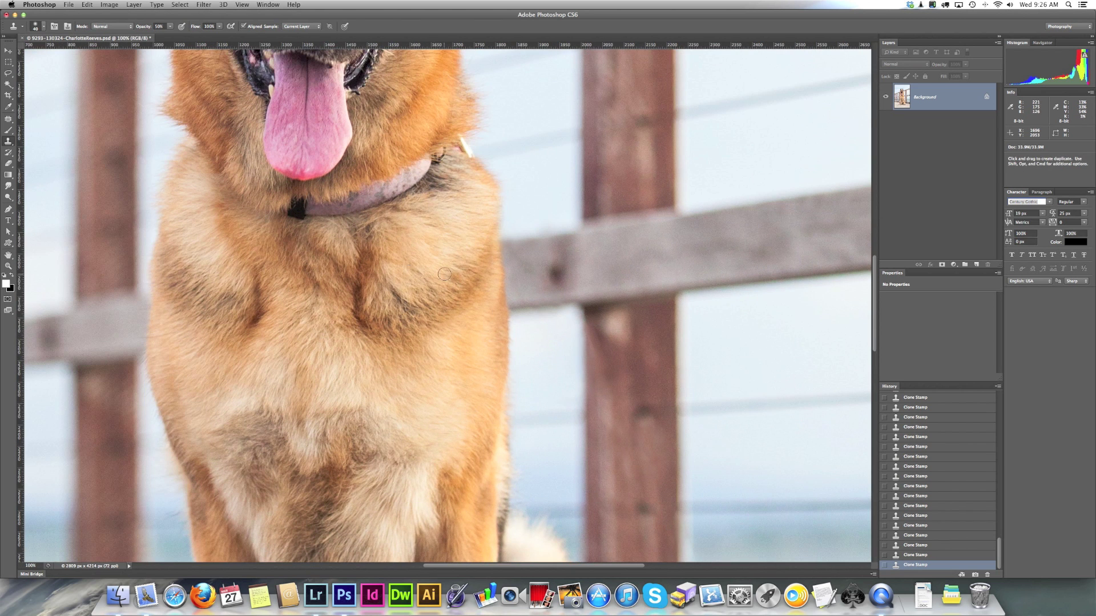
pyautogui.click(8, 119)
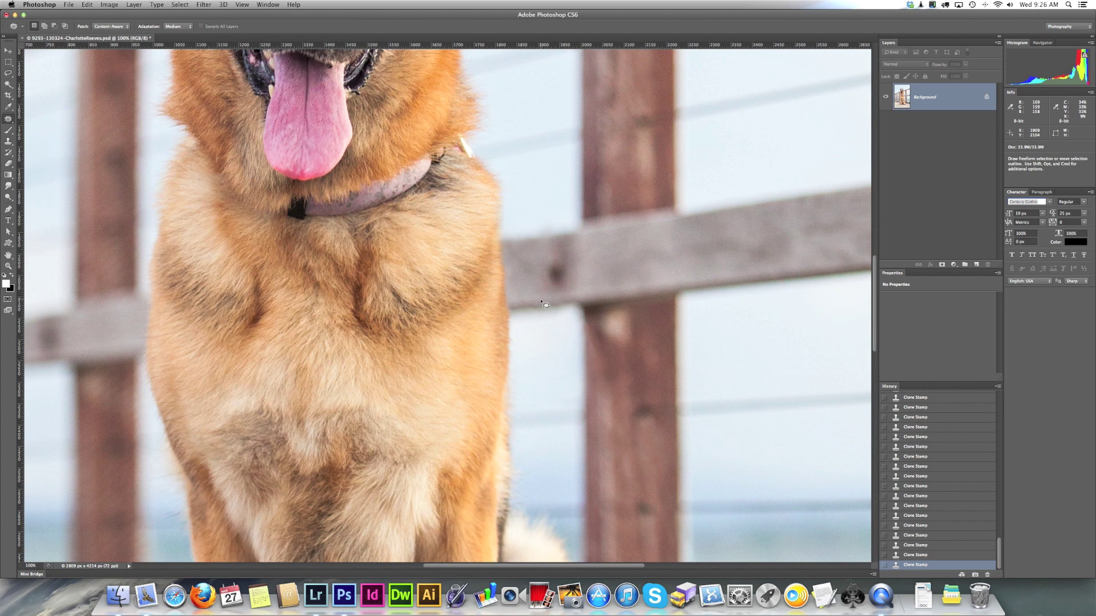
pyautogui.moveTo(532, 300)
pyautogui.mouseDown()
pyautogui.moveTo(525, 323)
pyautogui.moveTo(579, 315)
pyautogui.moveTo(581, 297)
pyautogui.moveTo(514, 302)
pyautogui.moveTo(727, 290)
pyautogui.mouseUp()
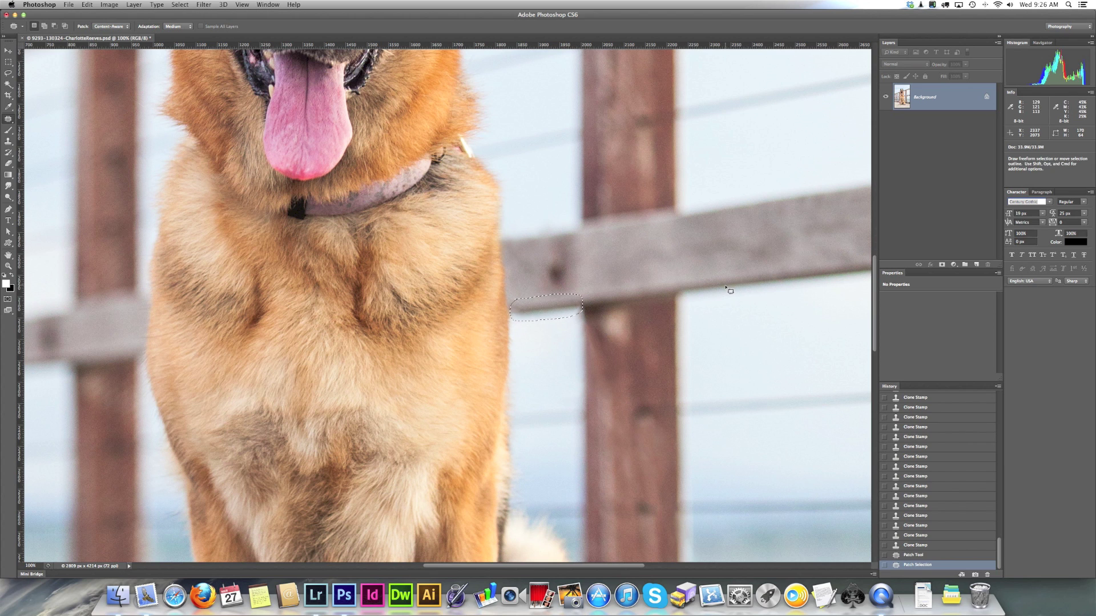
pyautogui.press('super+d')
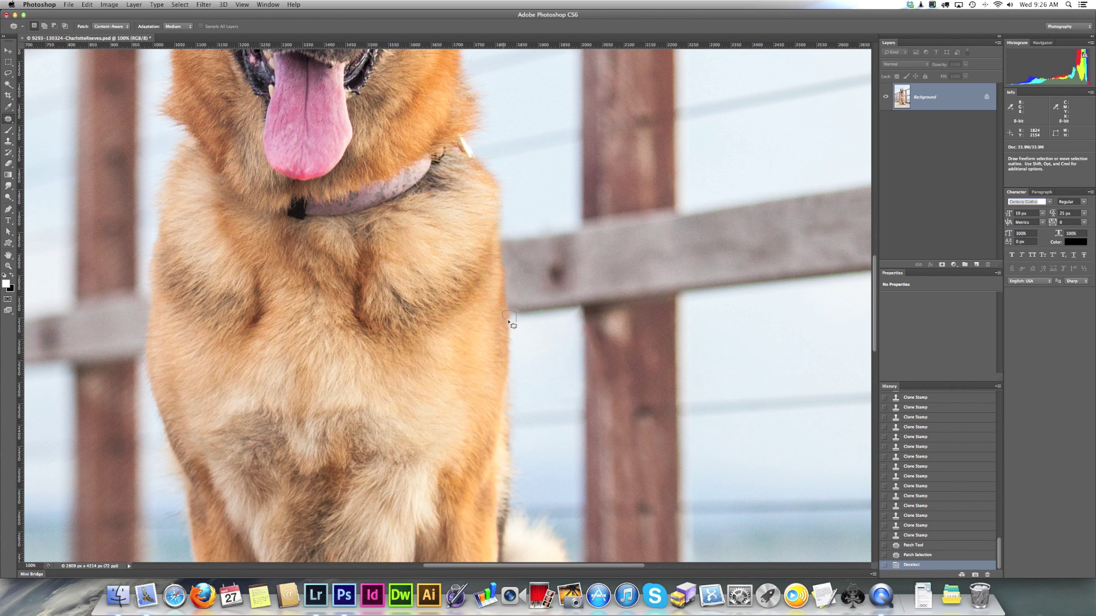
pyautogui.moveTo(508, 322); pyautogui.dragTo(512, 335)
pyautogui.press('super+d')
# Step: Remove the specks on the right-hand side of the dog's muzzle with the Spot Healing Brush
pyautogui.keyDown('alt'); pyautogui.click(542, 311); pyautogui.keyUp('alt')
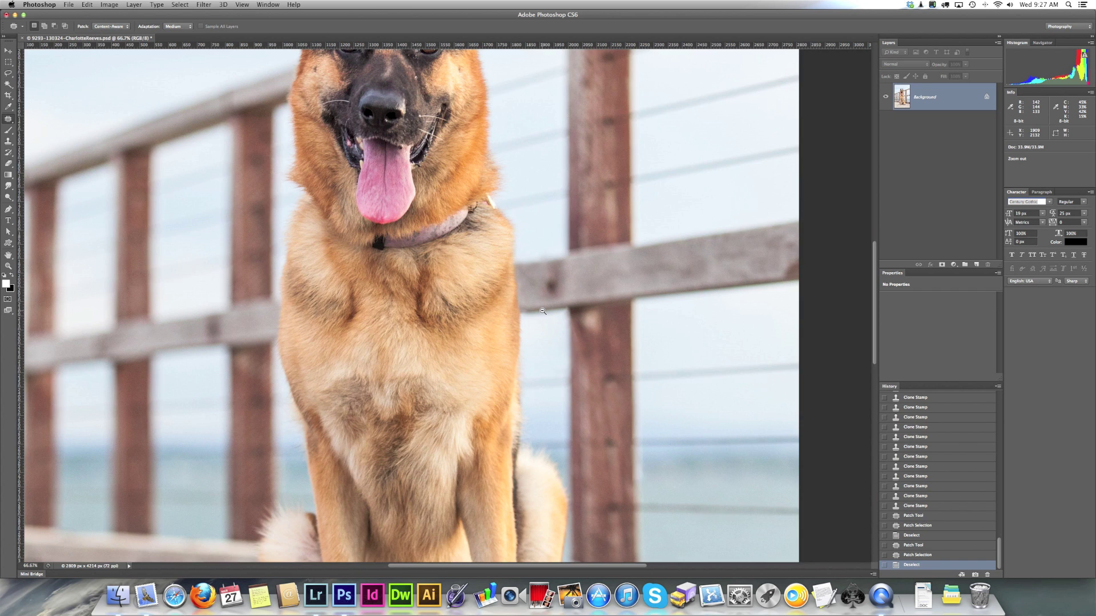
pyautogui.keyDown('alt'); pyautogui.click(543, 311); pyautogui.keyUp('alt')
pyautogui.keyDown('alt'); pyautogui.click(543, 311); pyautogui.keyUp('alt')
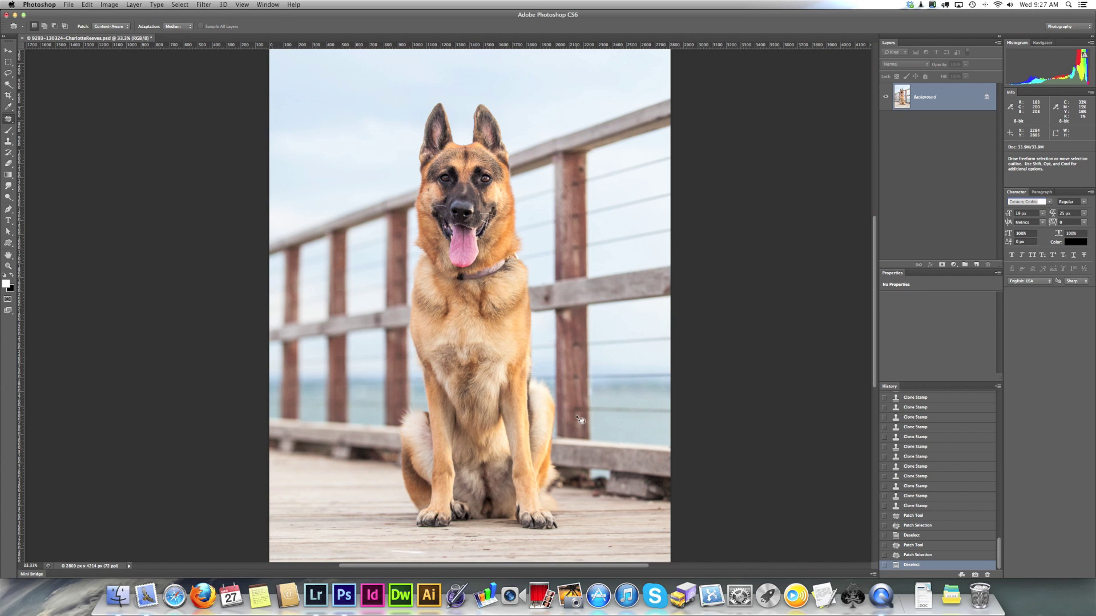
pyautogui.scroll(-3, 548, 388)
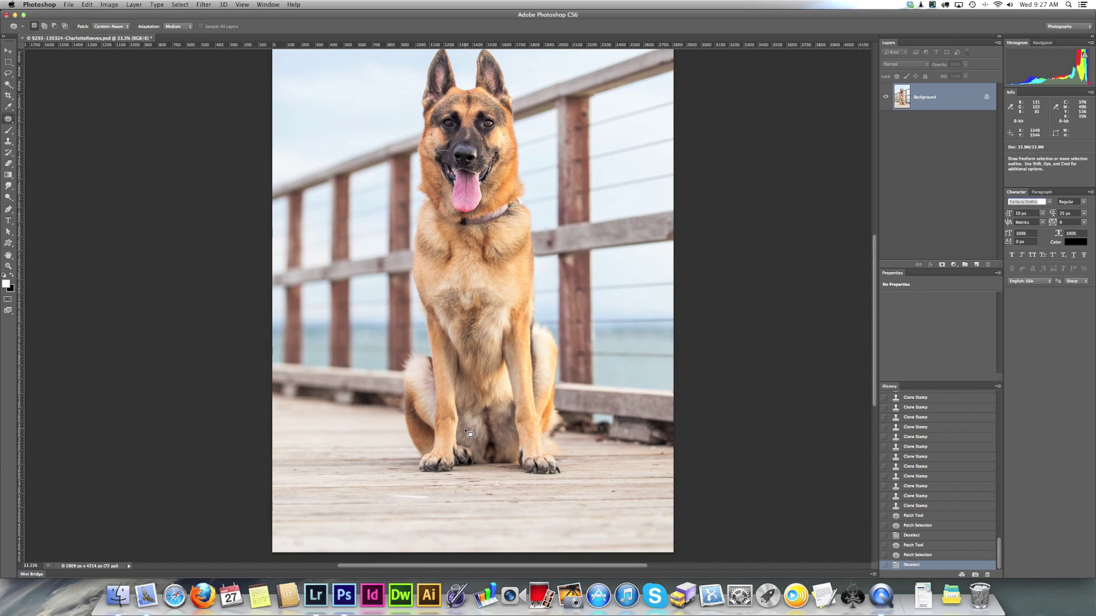
pyautogui.moveTo(471, 104); pyautogui.dragTo(478, 204)
pyautogui.keyDown('super'); pyautogui.click(477, 204); pyautogui.keyUp('super')
pyautogui.keyDown('super'); pyautogui.click(478, 204); pyautogui.keyUp('super')
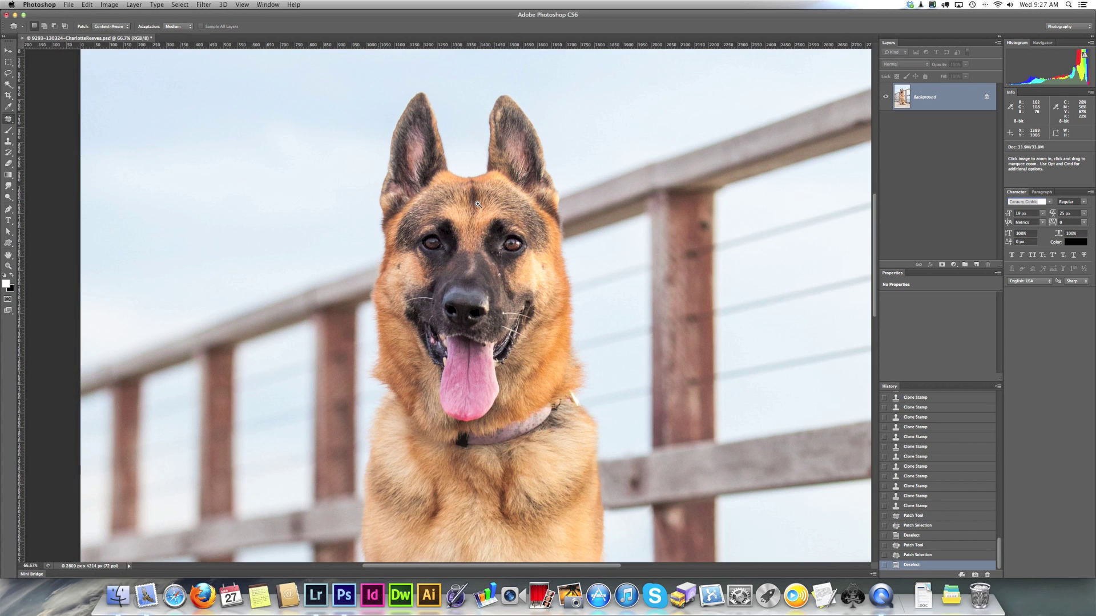
pyautogui.click(8, 119)
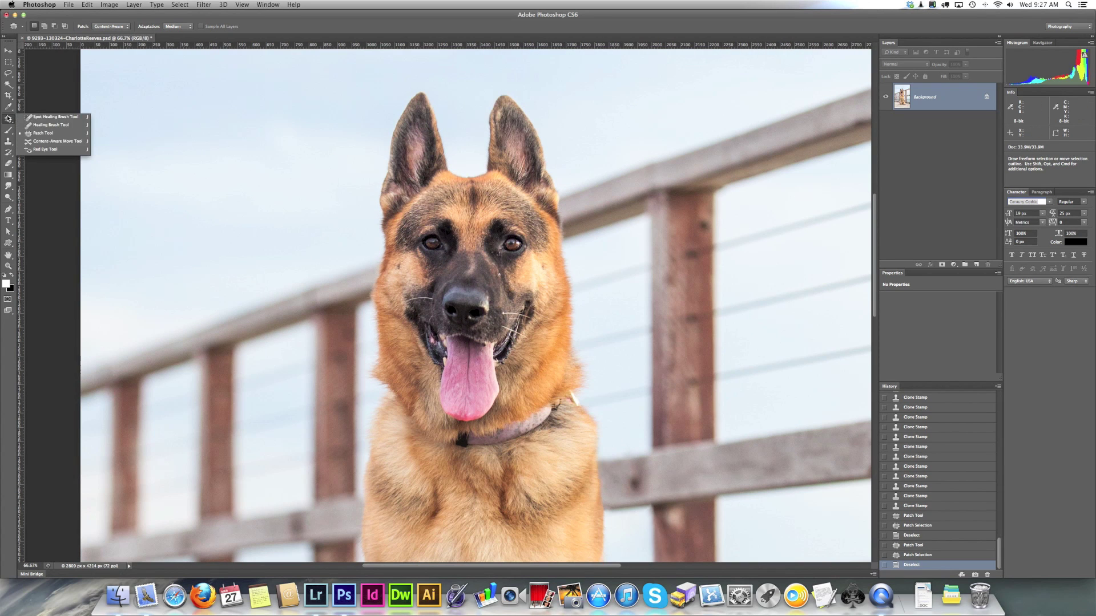
pyautogui.click(37, 118)
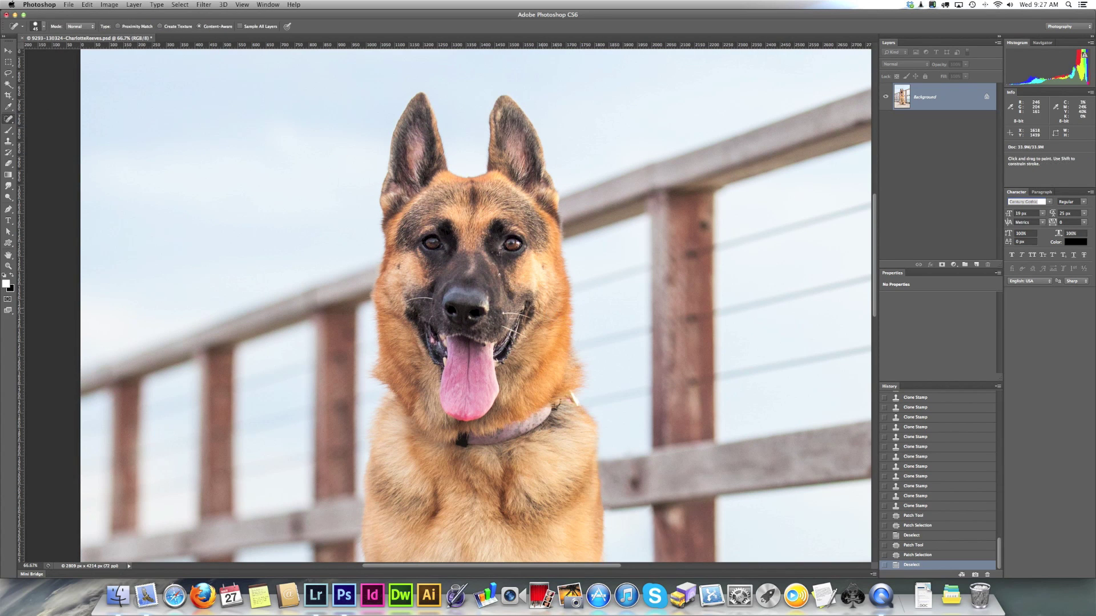
pyautogui.click(499, 275)
pyautogui.click(492, 279)
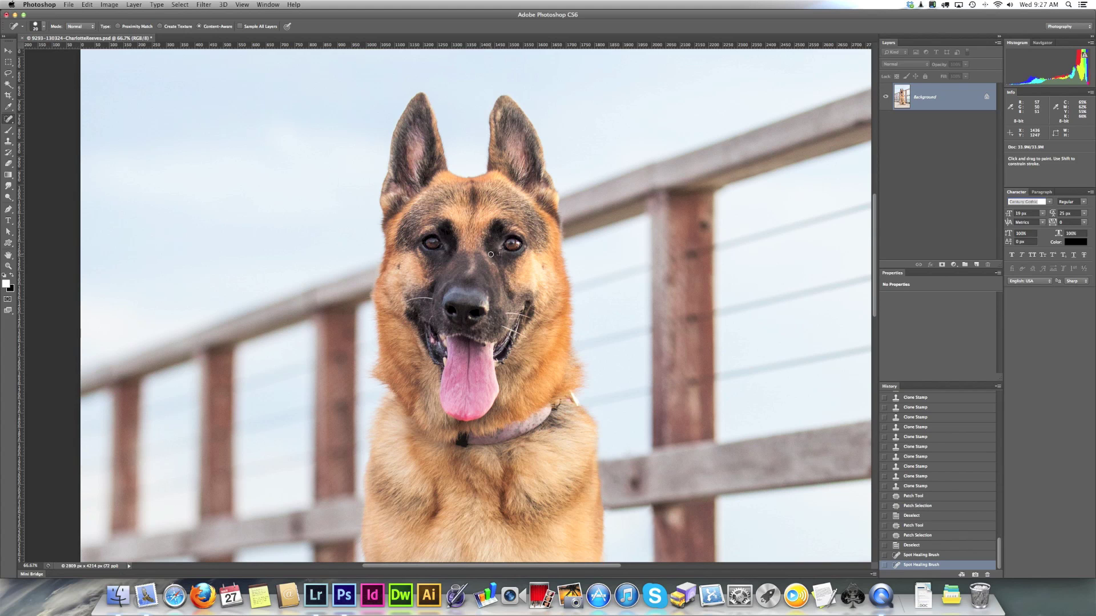
# Step: Spot heal the specks near the inner corner of the right-hand eye and on the upper muzzle
pyautogui.click(500, 255)
pyautogui.click(500, 256)
pyautogui.click(495, 240)
pyautogui.click(489, 244)
pyautogui.click(445, 258)
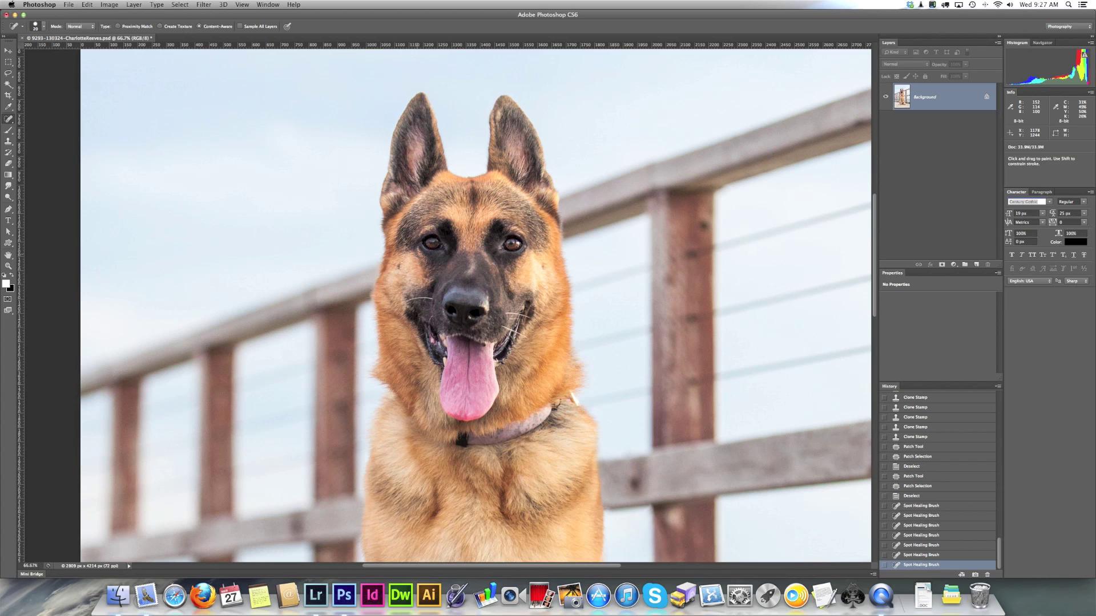
# Step: Spot heal the marks at the left-hand eye's outer corner and along the inner and upper rim of the right-hand eye
pyautogui.click(411, 243)
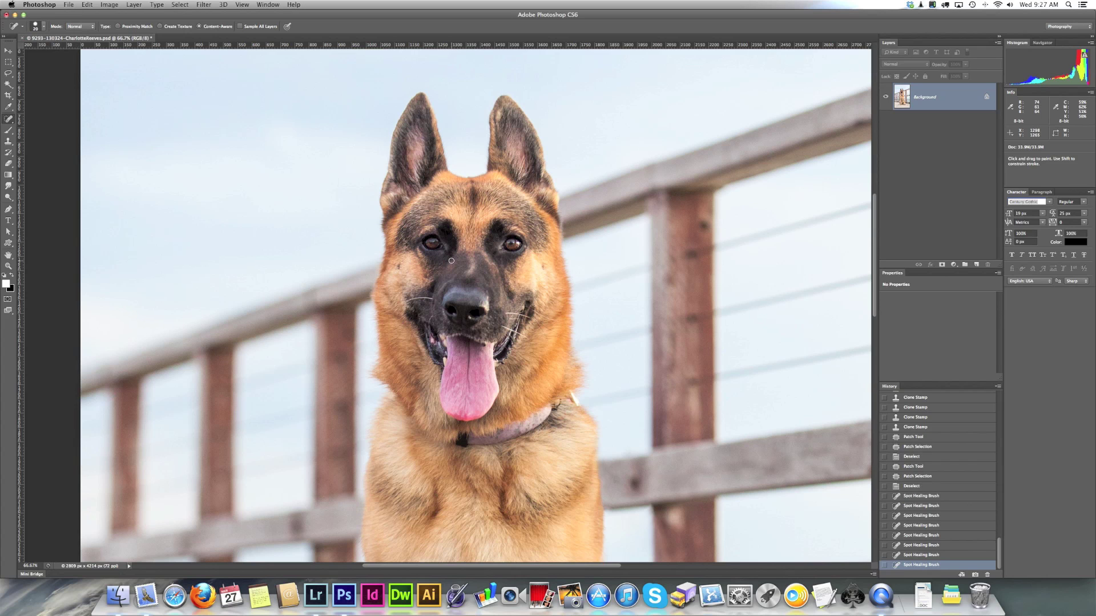
pyautogui.click(499, 249)
pyautogui.click(501, 243)
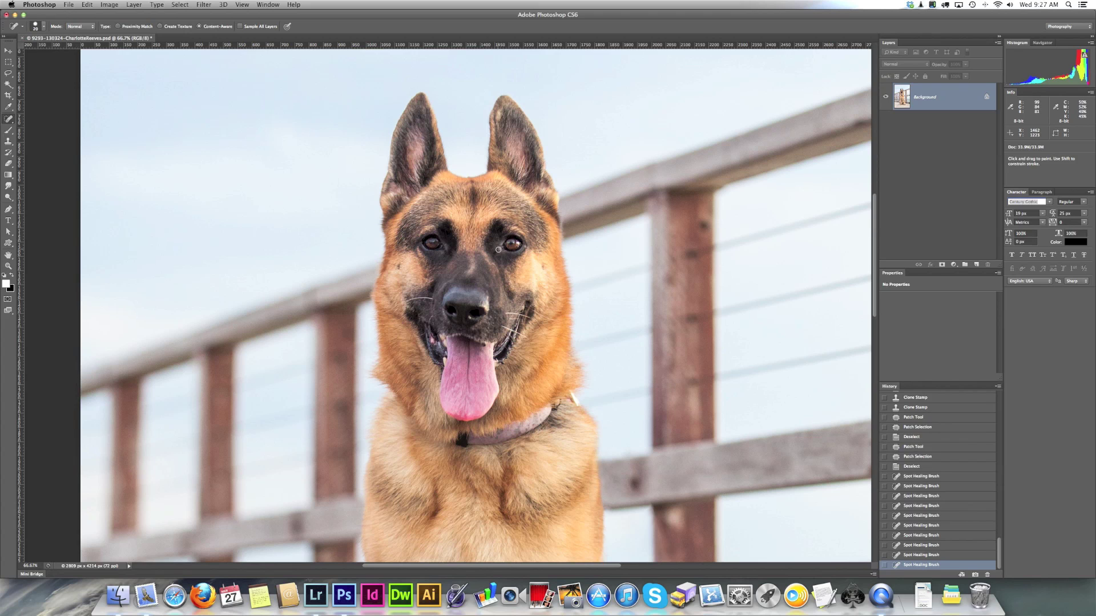
pyautogui.click(505, 238)
pyautogui.click(510, 231)
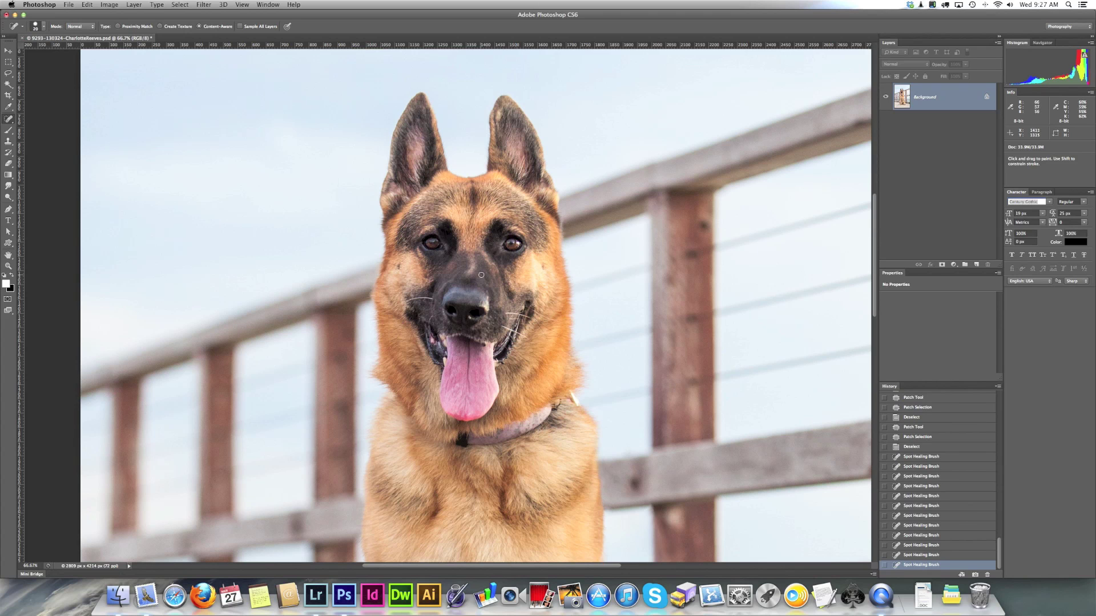
# Step: Spot heal the specks at the left-hand eye's inner corner, above the nose and along the muzzle's right-hand side
pyautogui.click(448, 253)
pyautogui.click(449, 254)
pyautogui.click(474, 285)
pyautogui.press('super+space')
pyautogui.keyDown('super'); pyautogui.click(480, 276); pyautogui.keyUp('super')
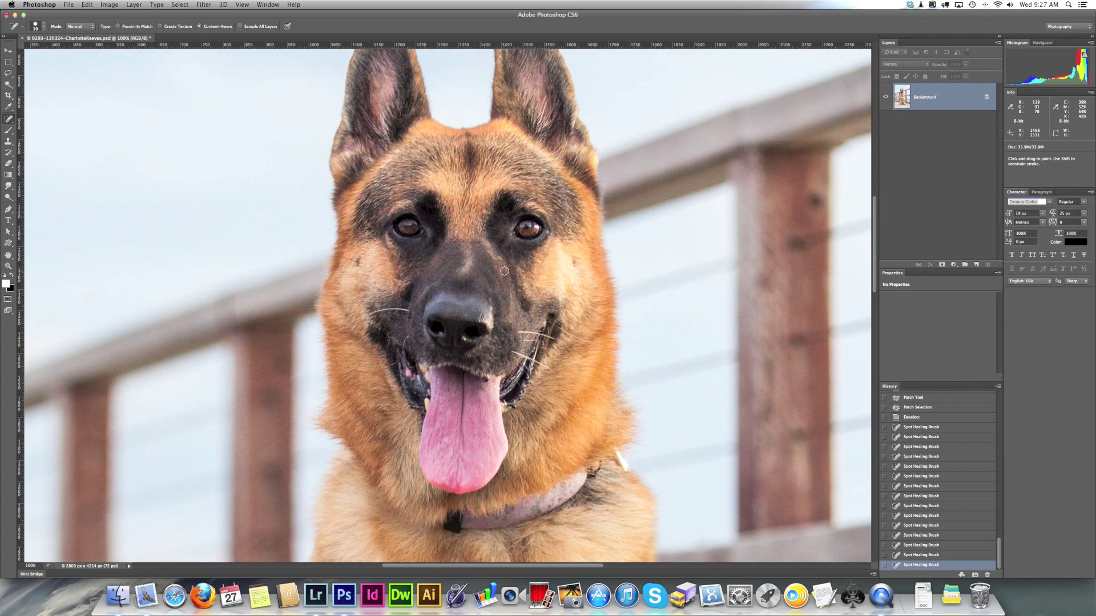
pyautogui.click(497, 261)
pyautogui.click(503, 266)
pyautogui.click(500, 258)
# Step: Switch to the Move tool and review the whole retouched photo at 25% zoom
pyautogui.click(9, 52)
pyautogui.keyDown('alt'); pyautogui.click(365, 245); pyautogui.keyUp('alt')
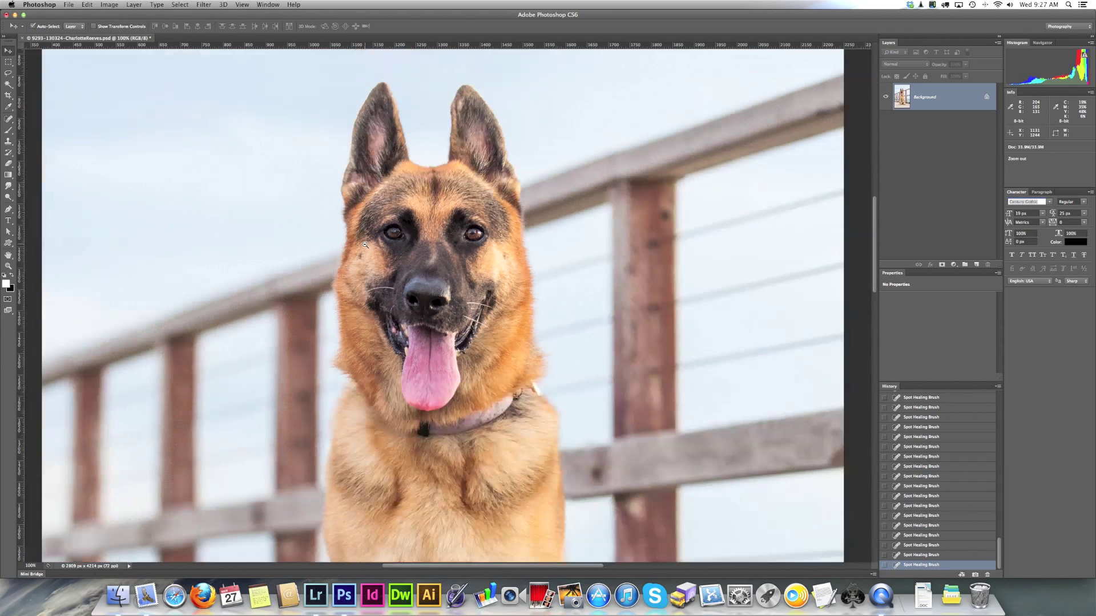
pyautogui.keyDown('alt'); pyautogui.click(364, 244); pyautogui.keyUp('alt')
pyautogui.keyDown('alt'); pyautogui.click(364, 244); pyautogui.keyUp('alt')
pyautogui.keyDown('alt'); pyautogui.click(365, 245); pyautogui.keyUp('alt')
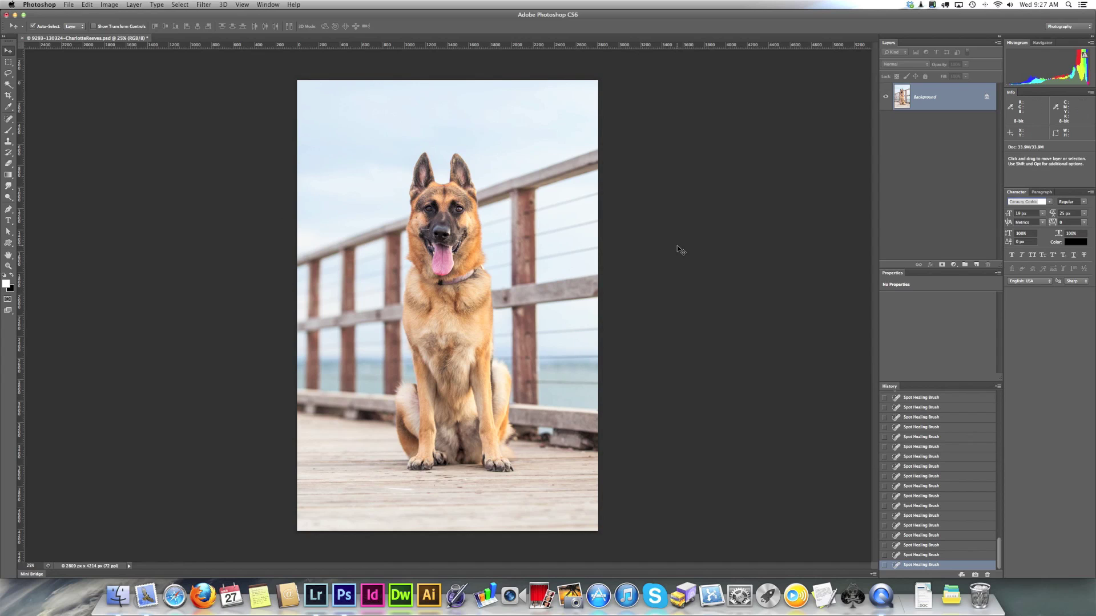